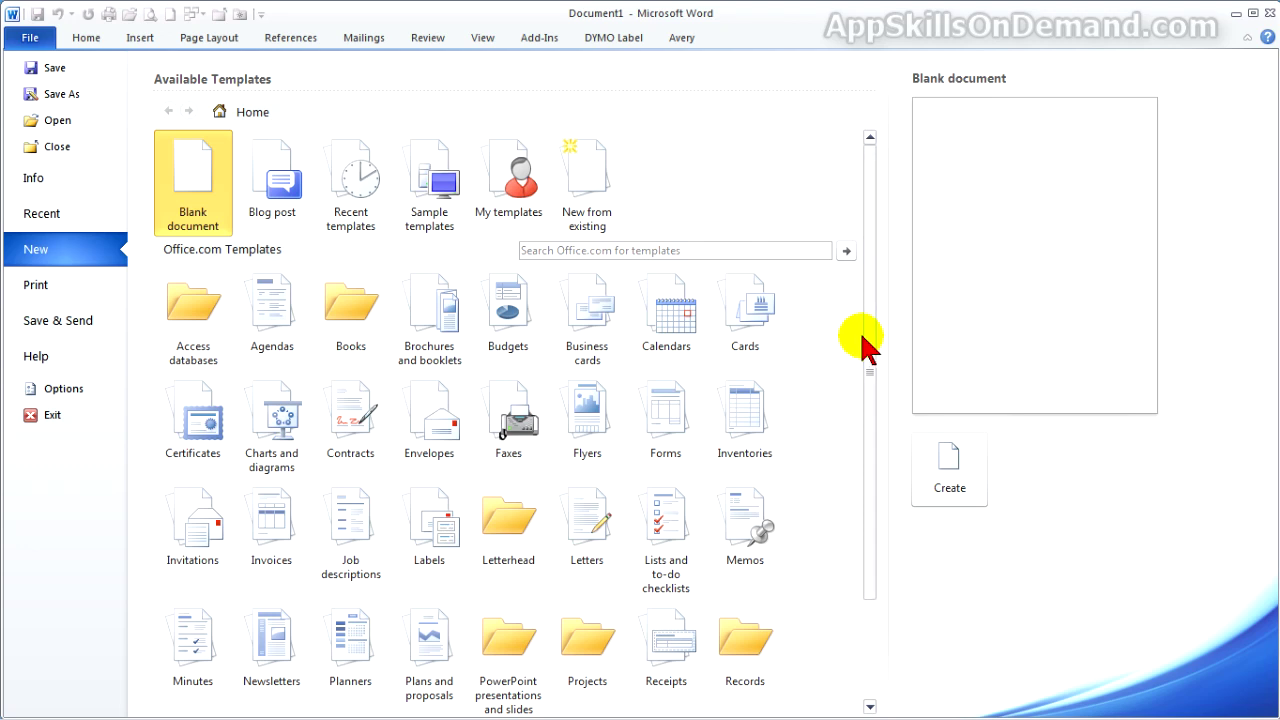
# Scroll through the Office.com template categories on the File > New page
pyautogui.moveTo(868, 340); pyautogui.dragTo(866, 378)
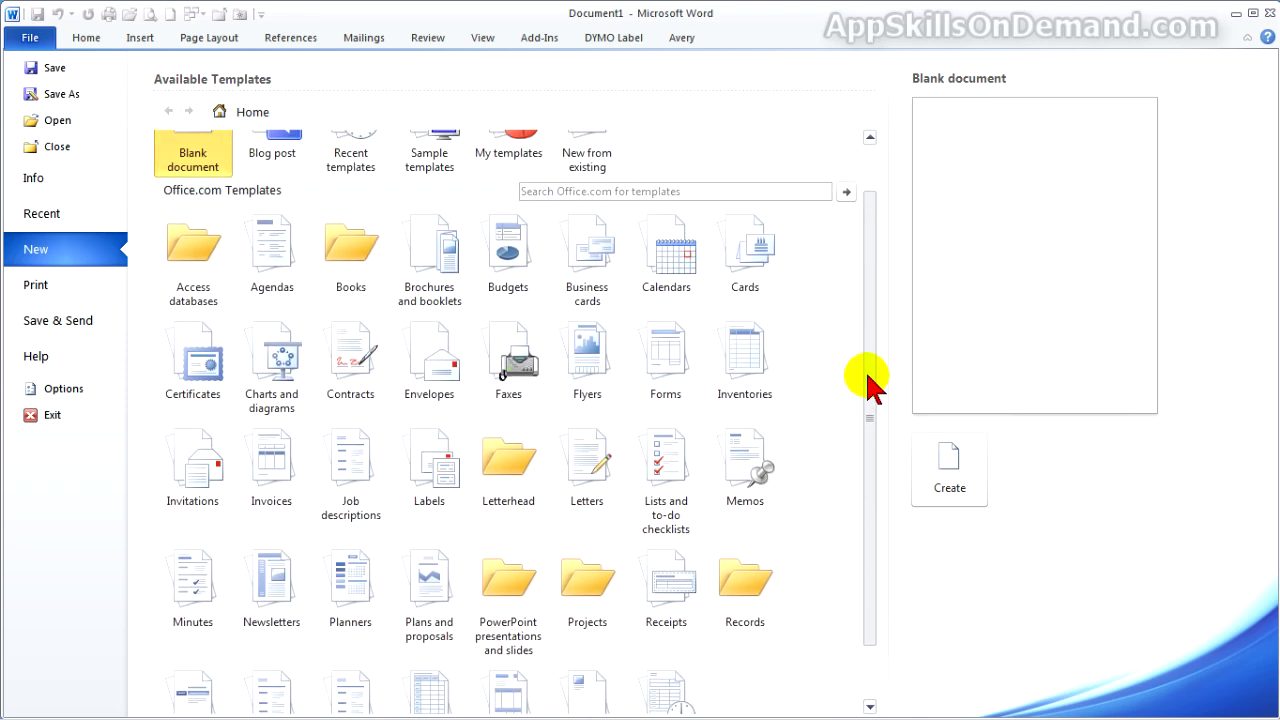
# Download the 'Announcement of new product to retailers' template from Letters > Business letters > Announcement letters
pyautogui.click(597, 490)
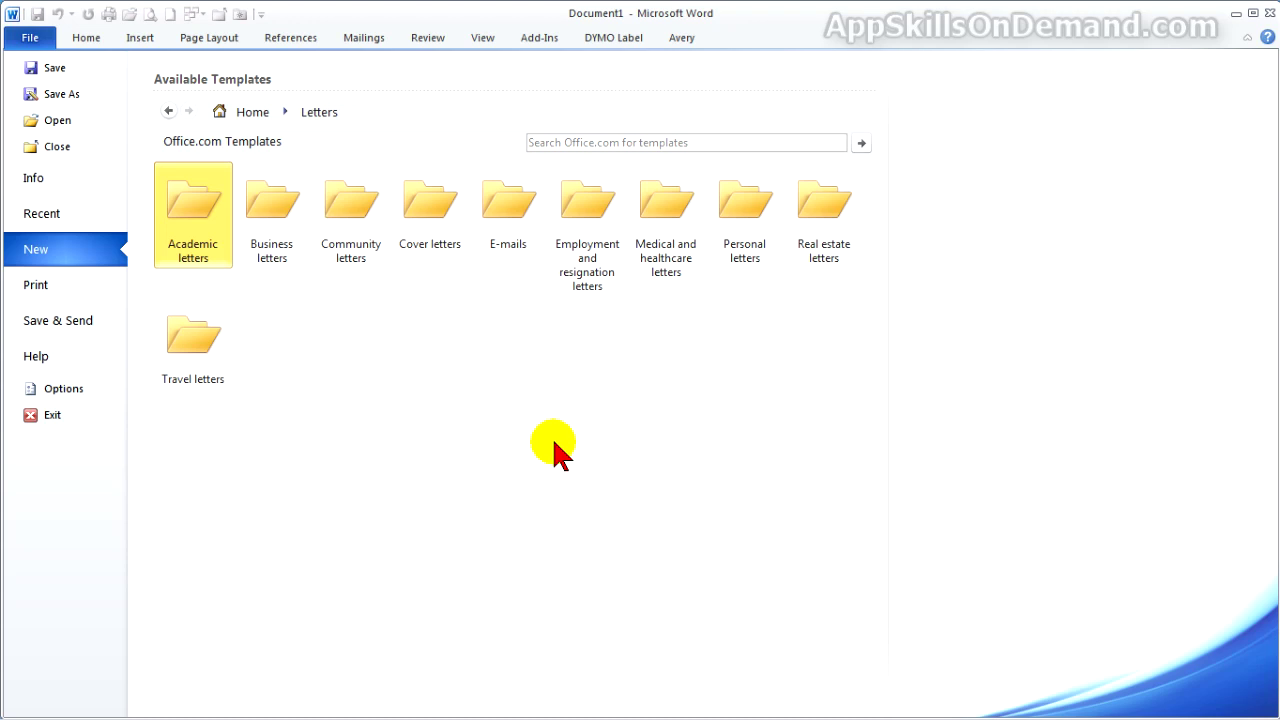
pyautogui.click(272, 240)
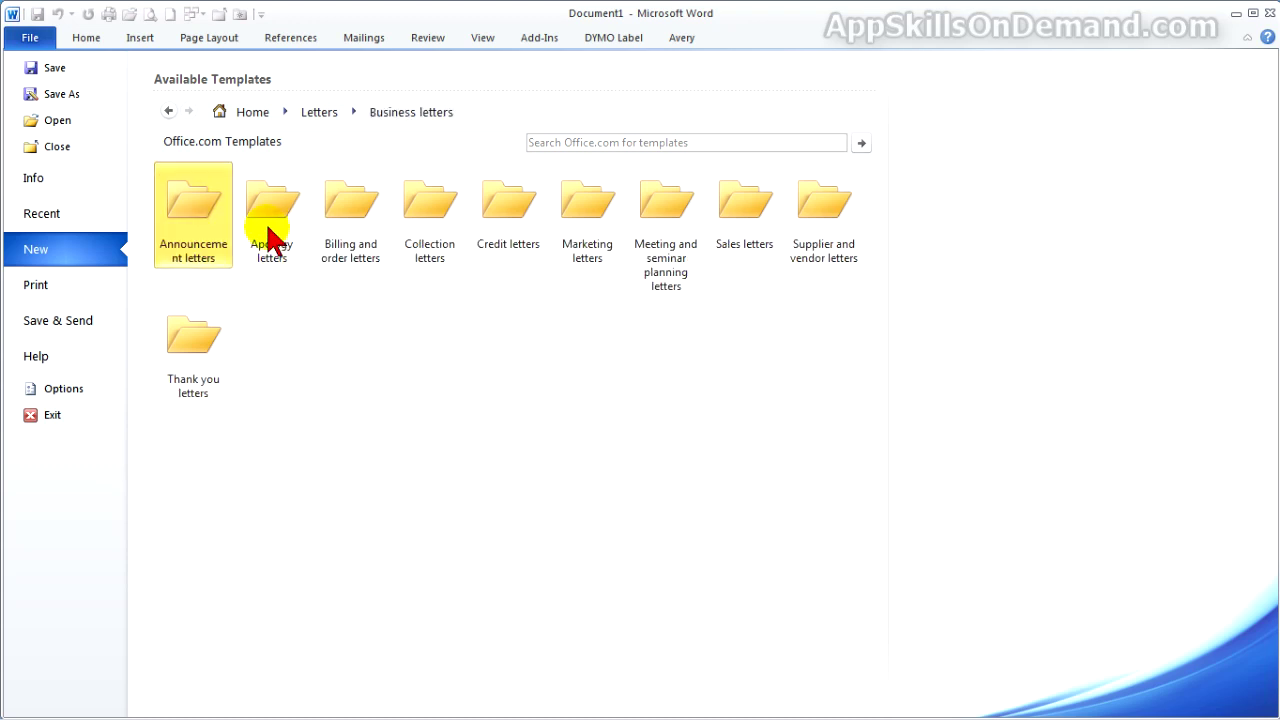
pyautogui.click(204, 222)
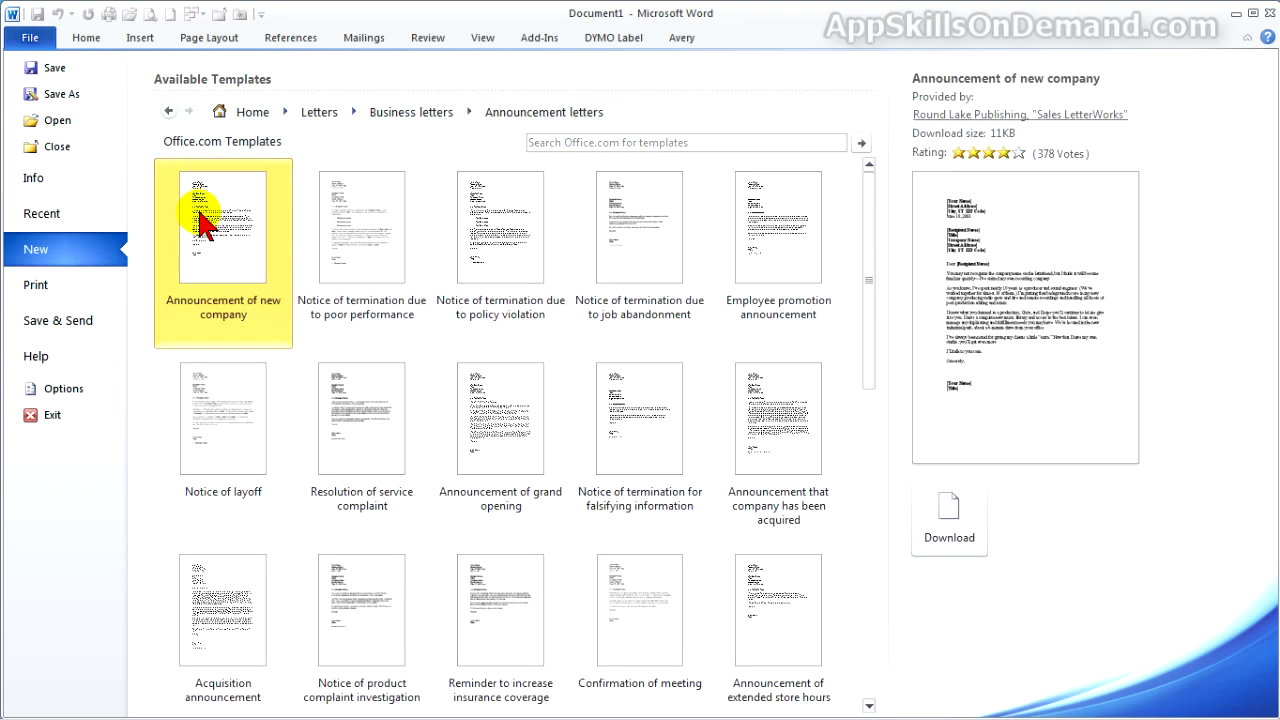
pyautogui.moveTo(866, 294); pyautogui.dragTo(856, 420)
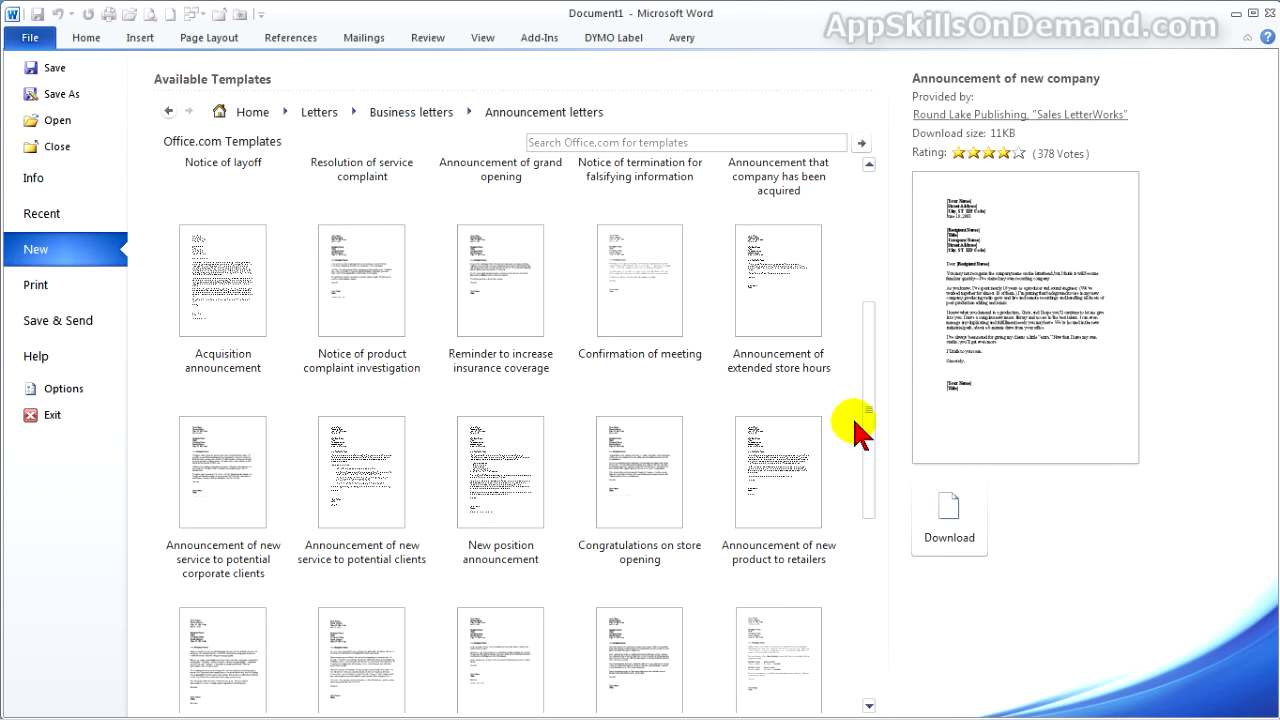
pyautogui.click(803, 491)
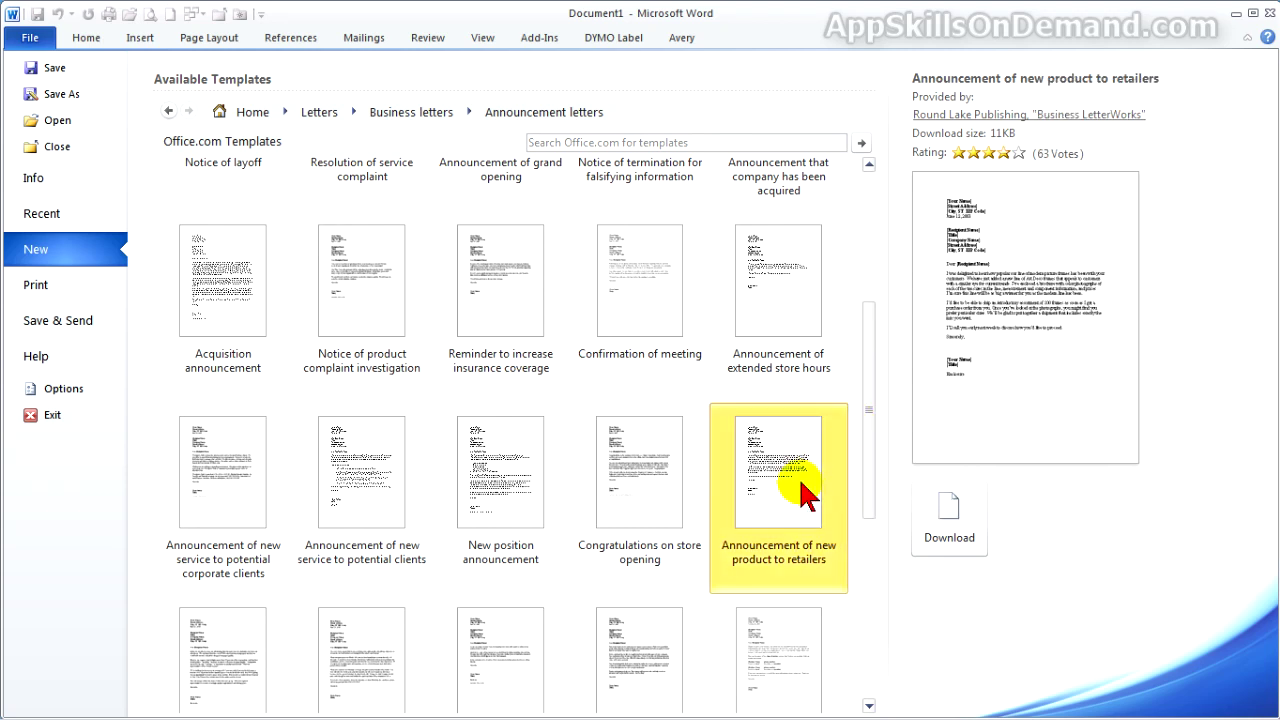
pyautogui.click(952, 512)
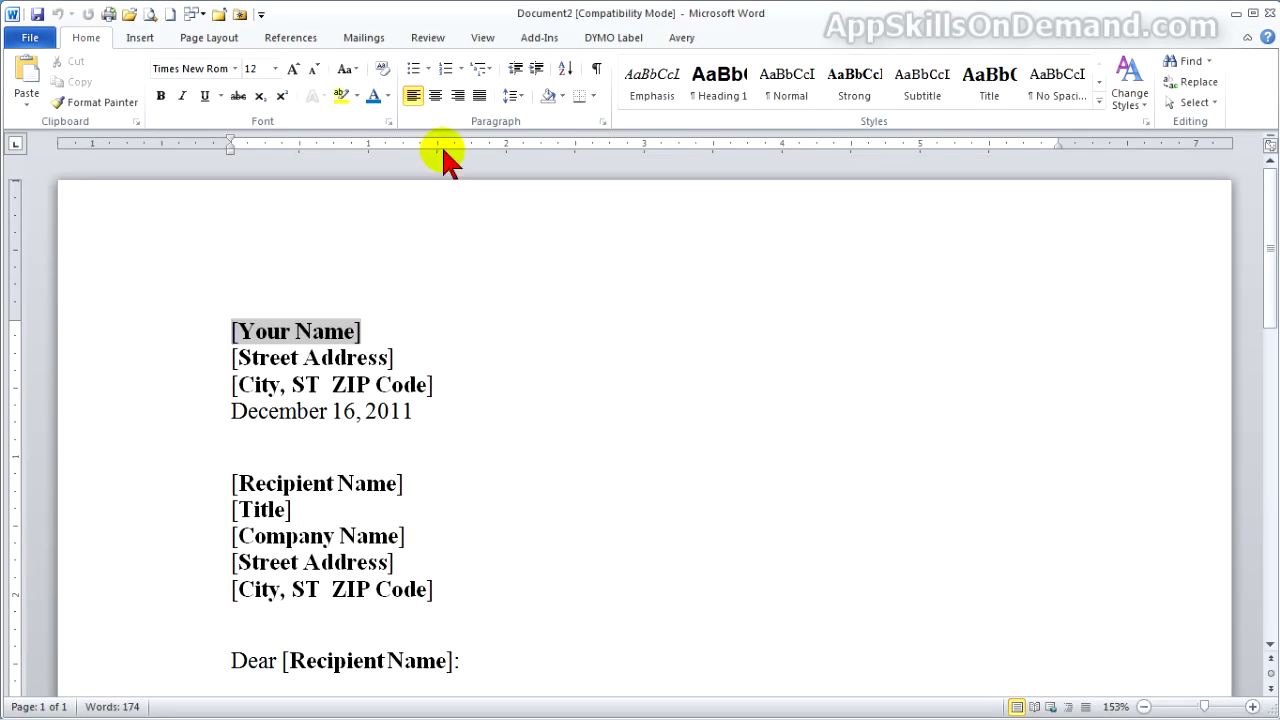
# Show the announcement letter at 100% zoom
pyautogui.click(483, 40)
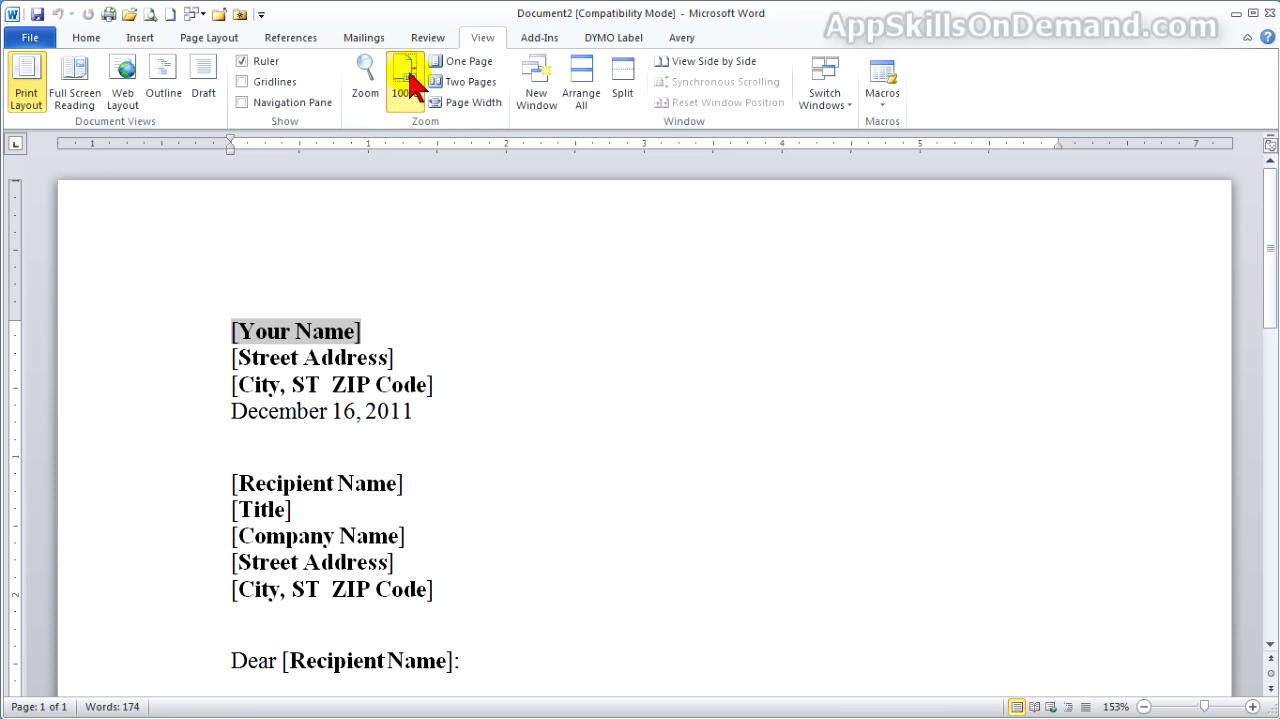
pyautogui.click(404, 75)
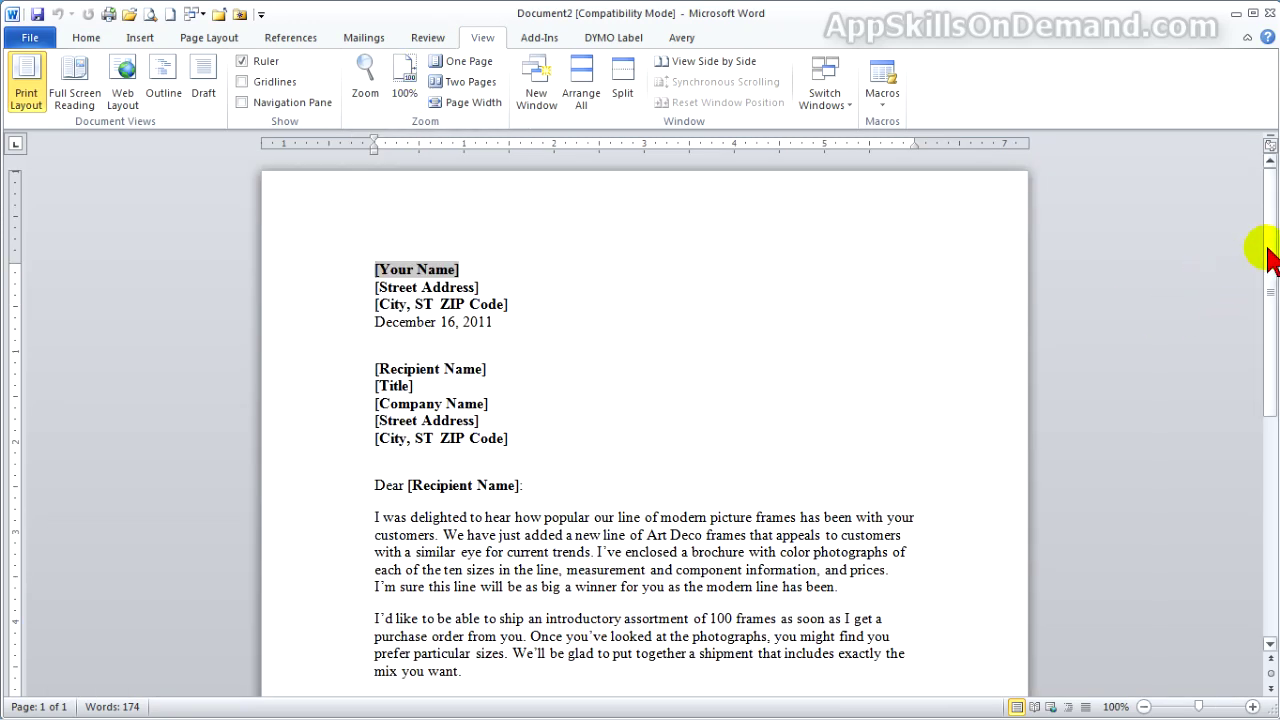
pyautogui.moveTo(1262, 250)
pyautogui.mouseDown()
pyautogui.moveTo(1264, 366)
pyautogui.moveTo(1262, 274)
pyautogui.mouseUp()
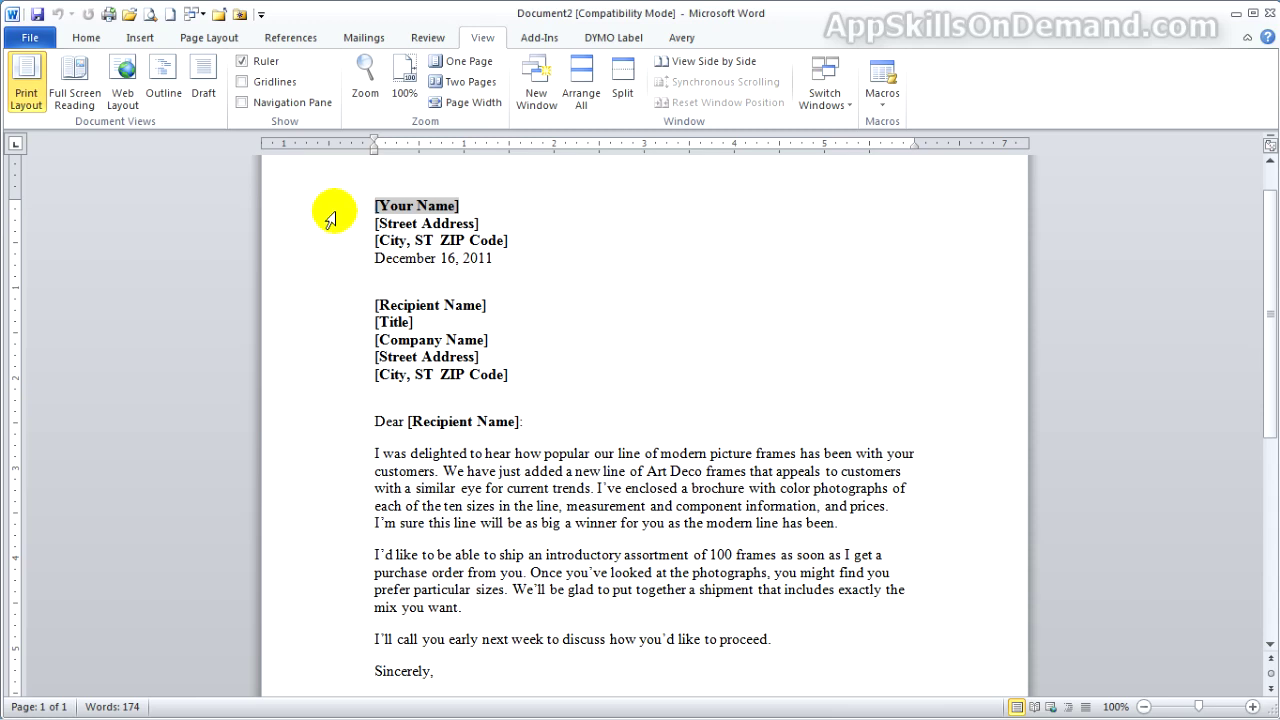
# Select the sender block, recipient address block and Dear greeting, then the whole letter text
pyautogui.moveTo(334, 210); pyautogui.dragTo(330, 262)
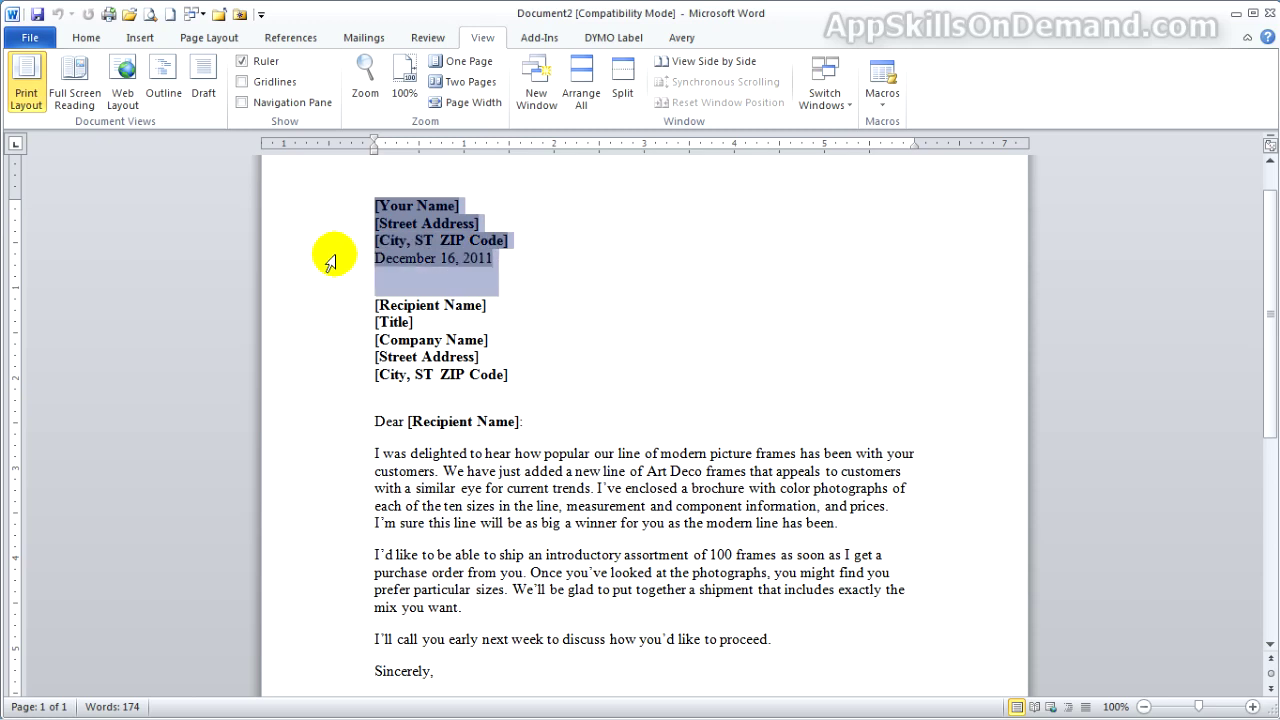
pyautogui.click(322, 312)
pyautogui.moveTo(322, 312); pyautogui.dragTo(314, 366)
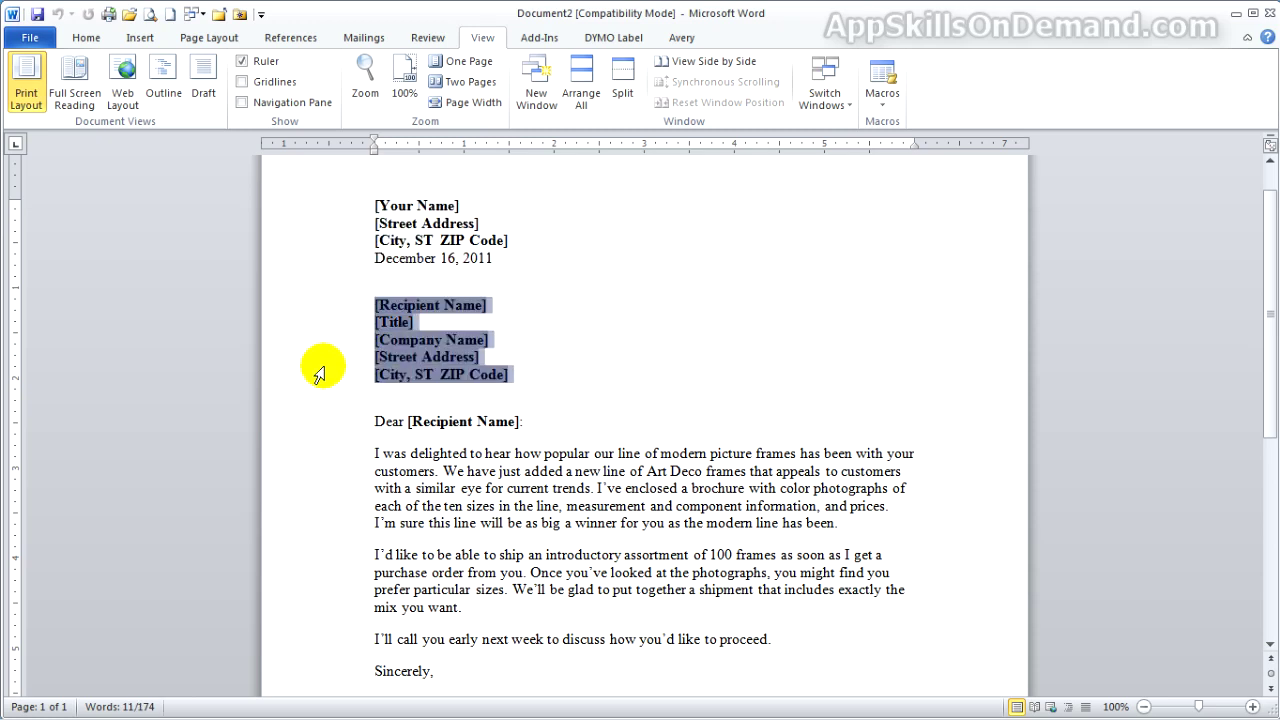
pyautogui.click(317, 400)
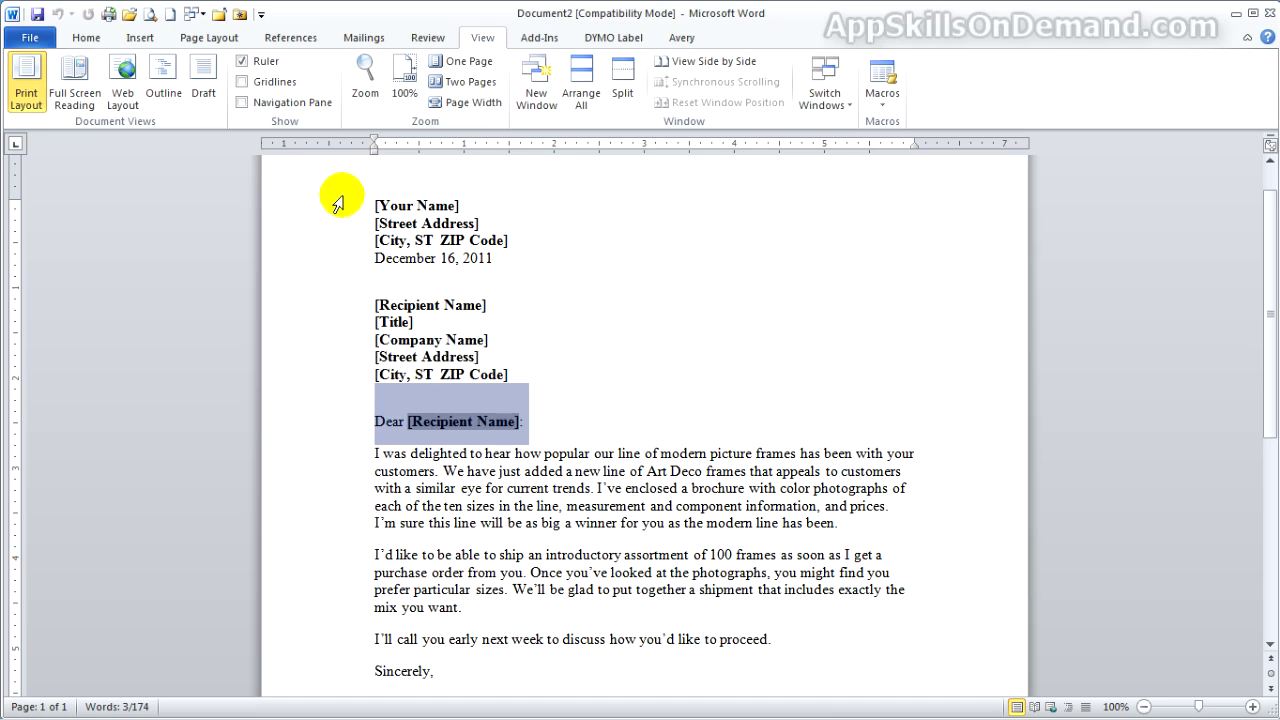
pyautogui.moveTo(338, 204); pyautogui.dragTo(338, 648)
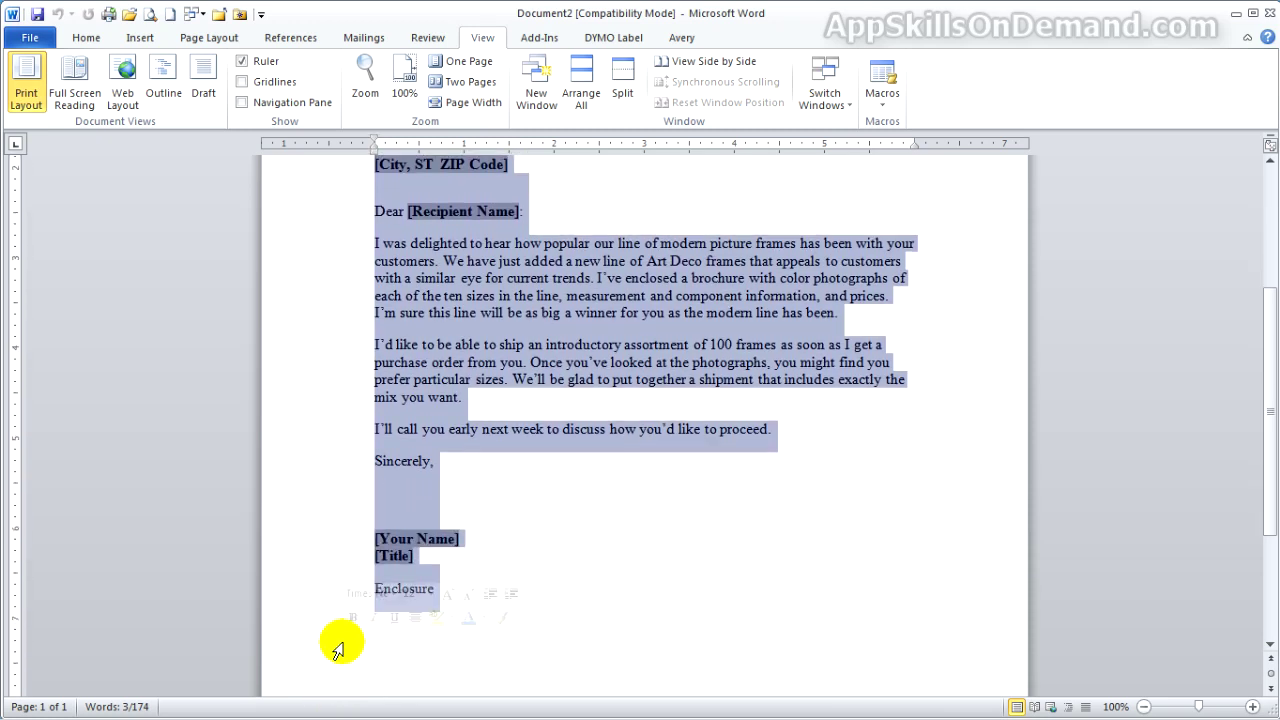
# Copy the selected letter text to the clipboard from the Home tab
pyautogui.click(80, 40)
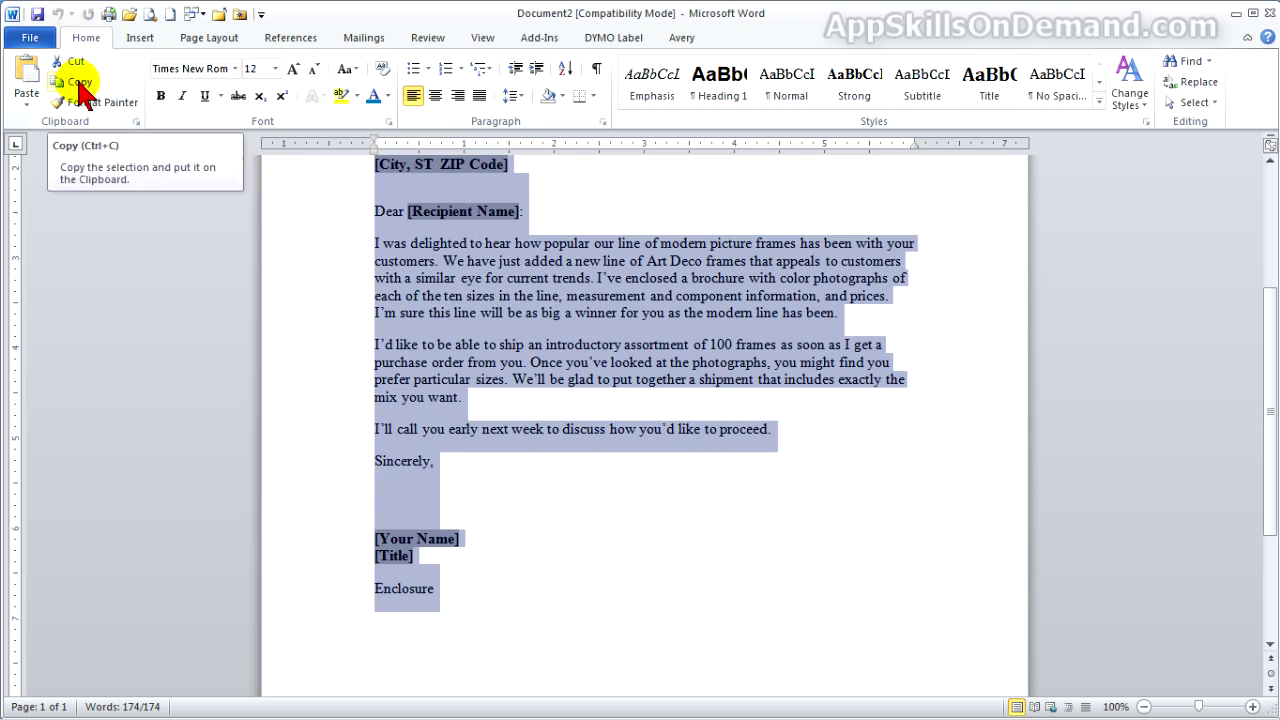
pyautogui.click(80, 84)
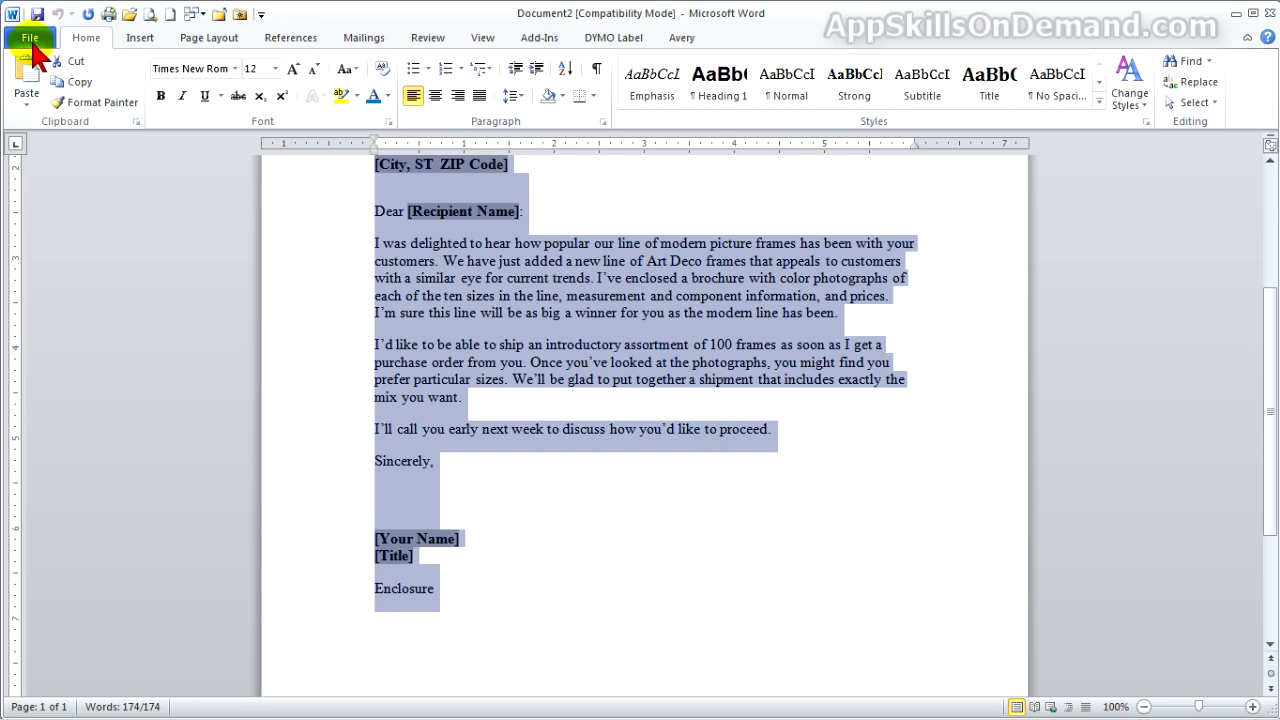
# Create a new document from the Letterhead category's Business letterhead (Level design) template
pyautogui.click(30, 40)
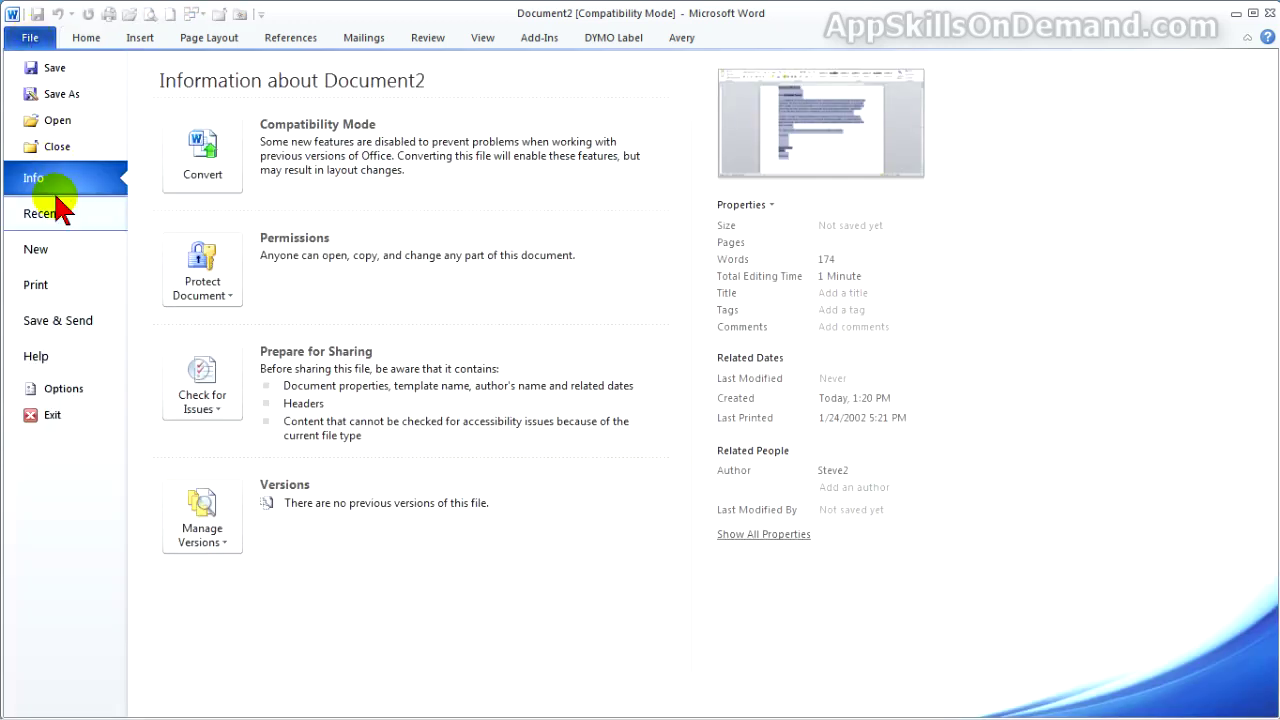
pyautogui.click(40, 251)
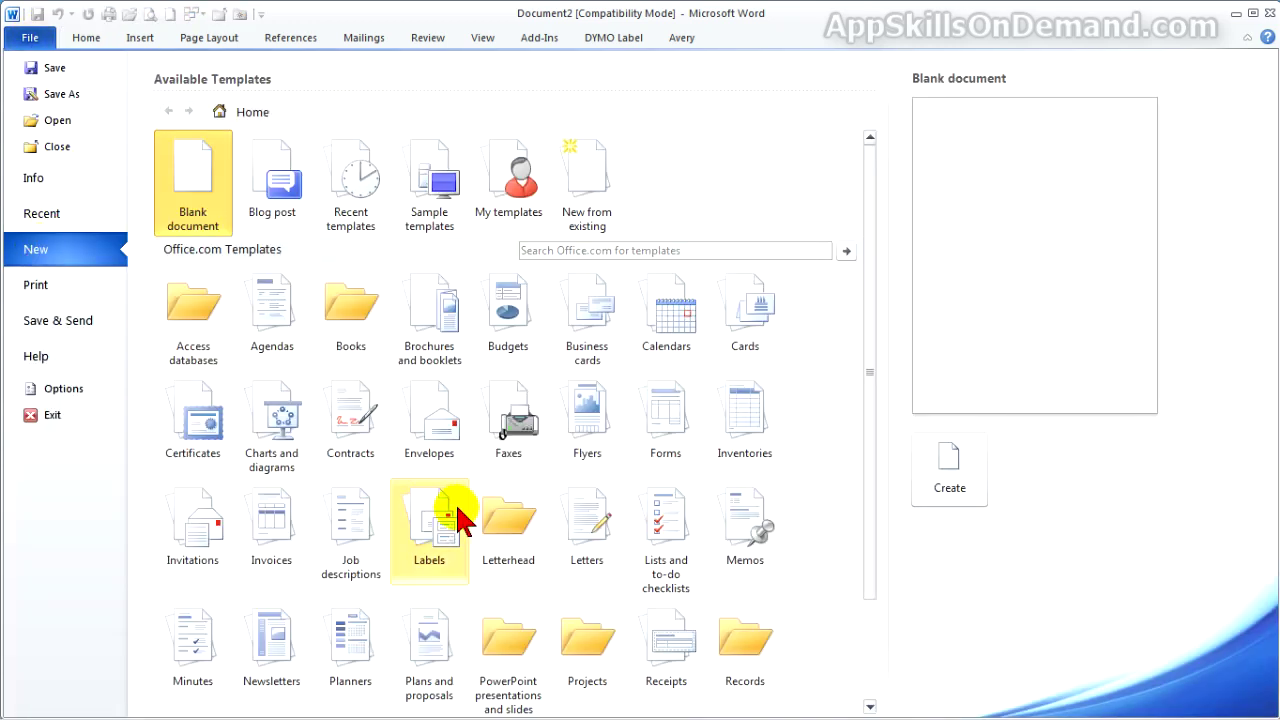
pyautogui.click(508, 528)
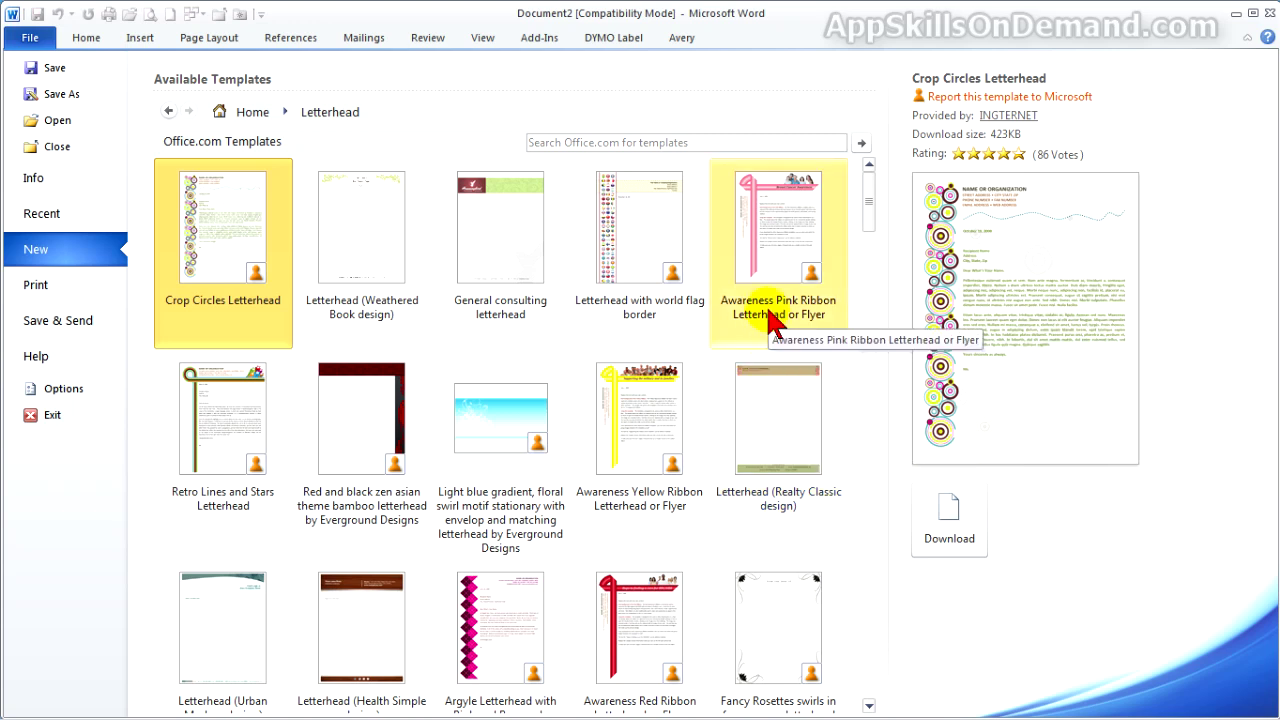
pyautogui.moveTo(857, 183); pyautogui.dragTo(863, 234)
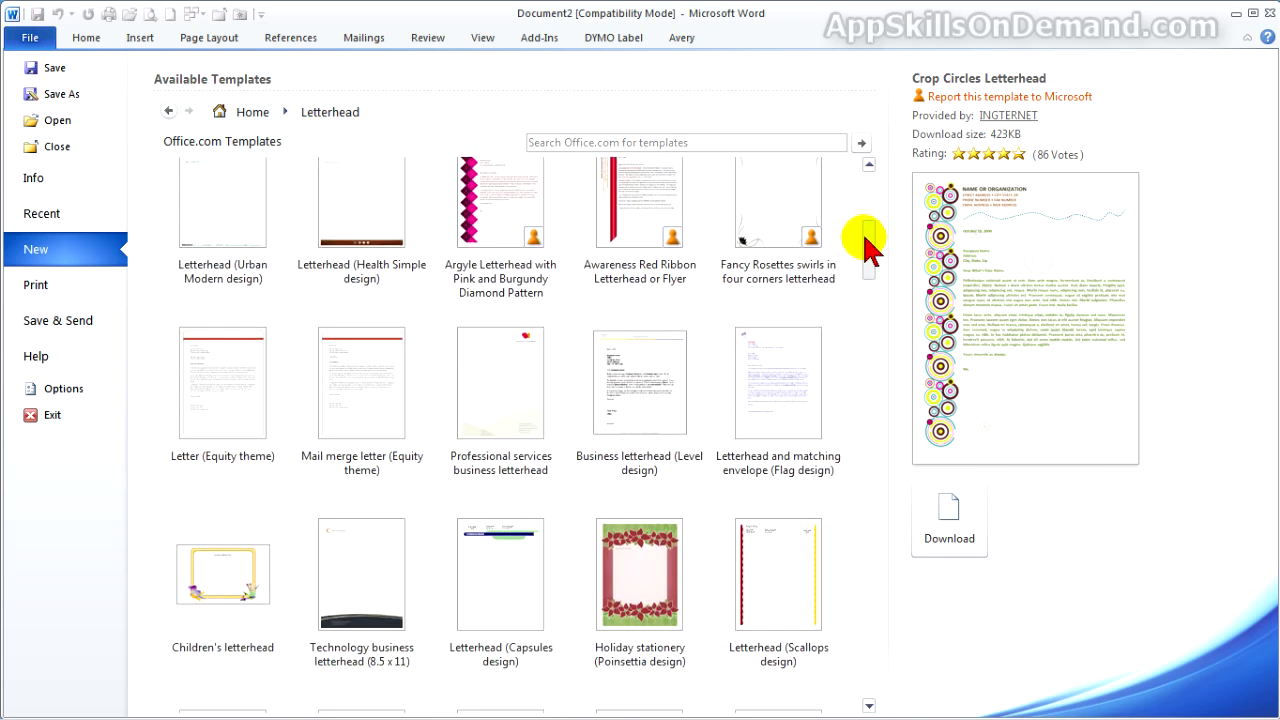
pyautogui.click(682, 387)
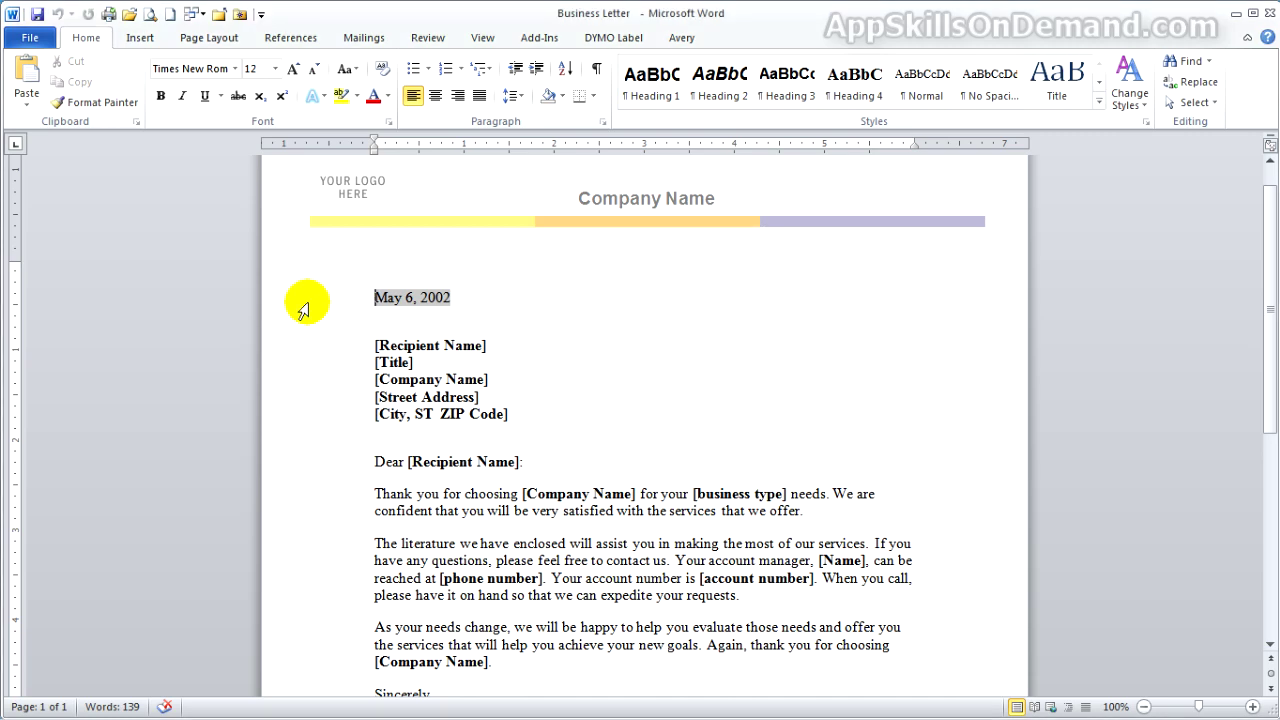
# Replace the letterhead's sample text from the date through Sincerely with the pasted announcement letter
pyautogui.moveTo(304, 308); pyautogui.dragTo(323, 674)
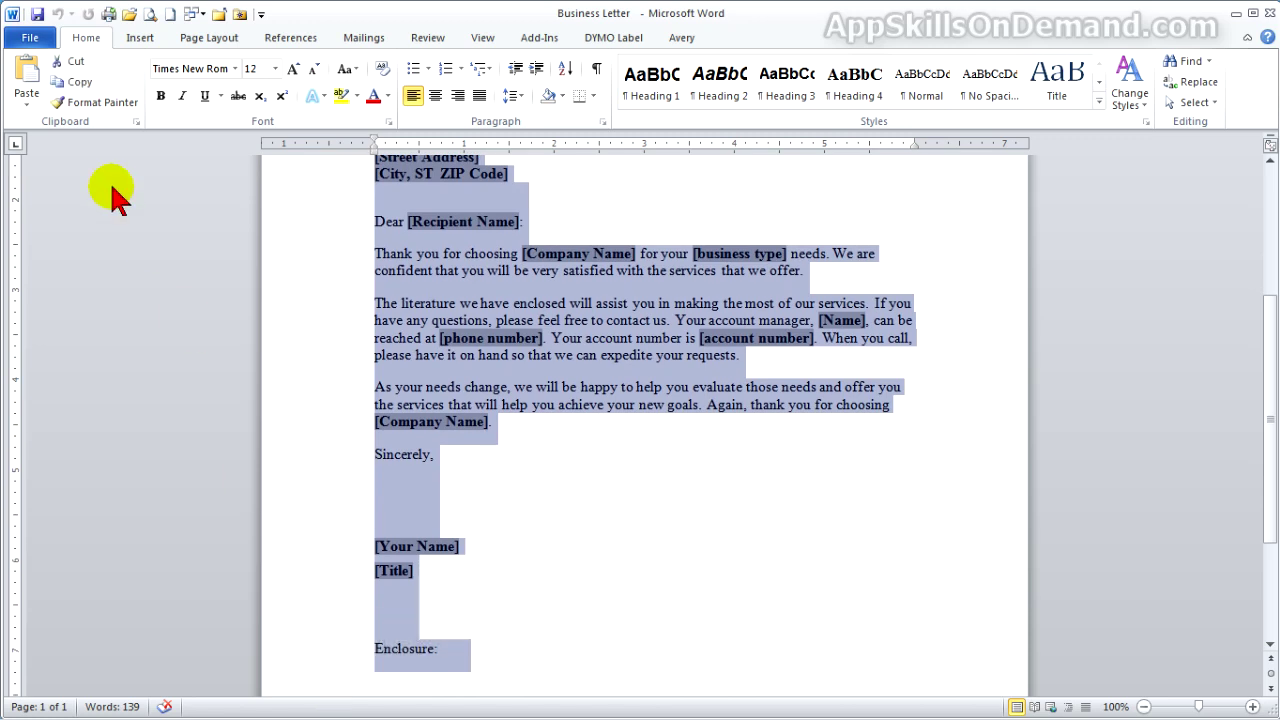
pyautogui.click(27, 80)
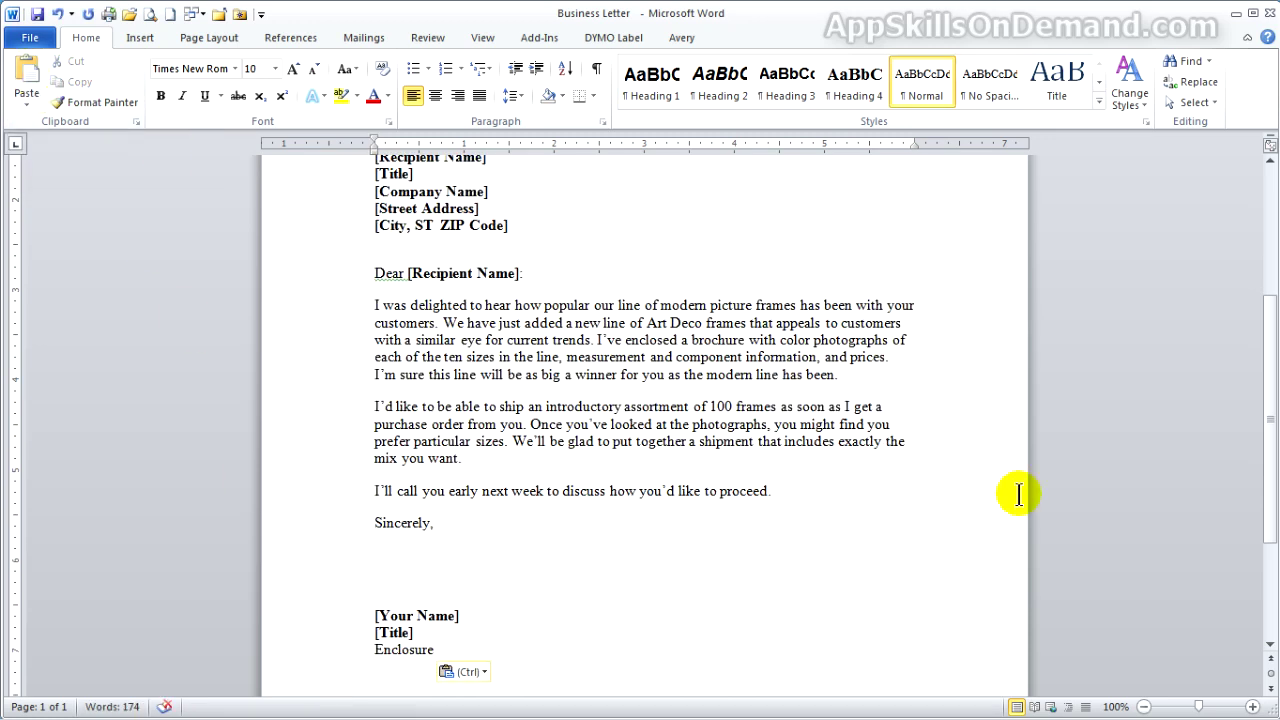
pyautogui.moveTo(1264, 463); pyautogui.dragTo(1268, 345)
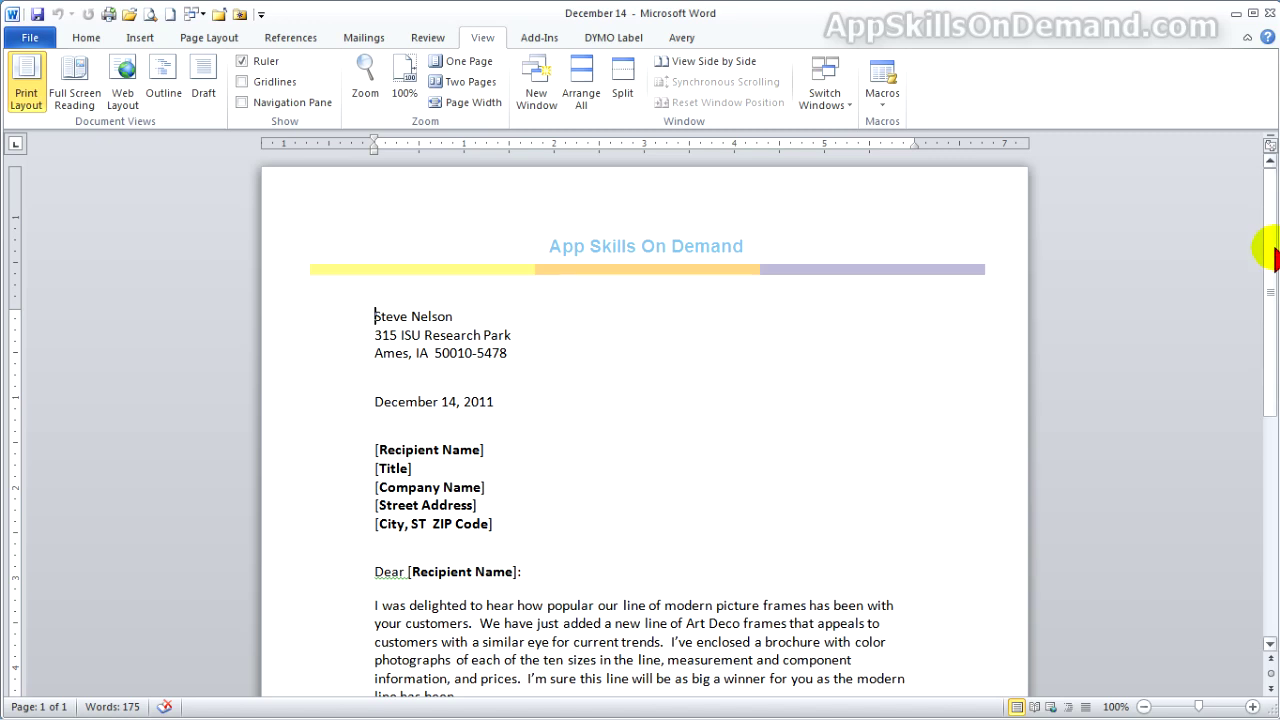
# Close the Business Letter document with Don't Save, leaving December 14 open
pyautogui.moveTo(1272, 248)
pyautogui.mouseDown()
pyautogui.moveTo(1272, 415)
pyautogui.moveTo(1270, 245)
pyautogui.mouseUp()
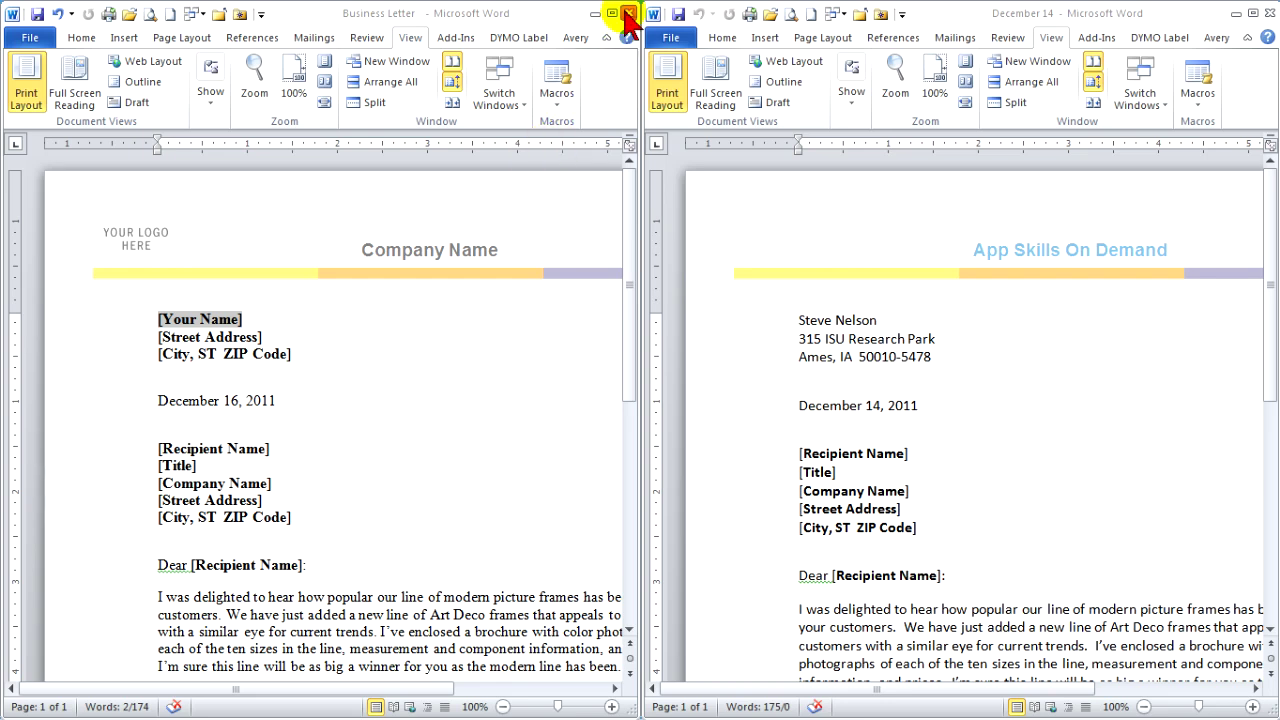
pyautogui.click(628, 16)
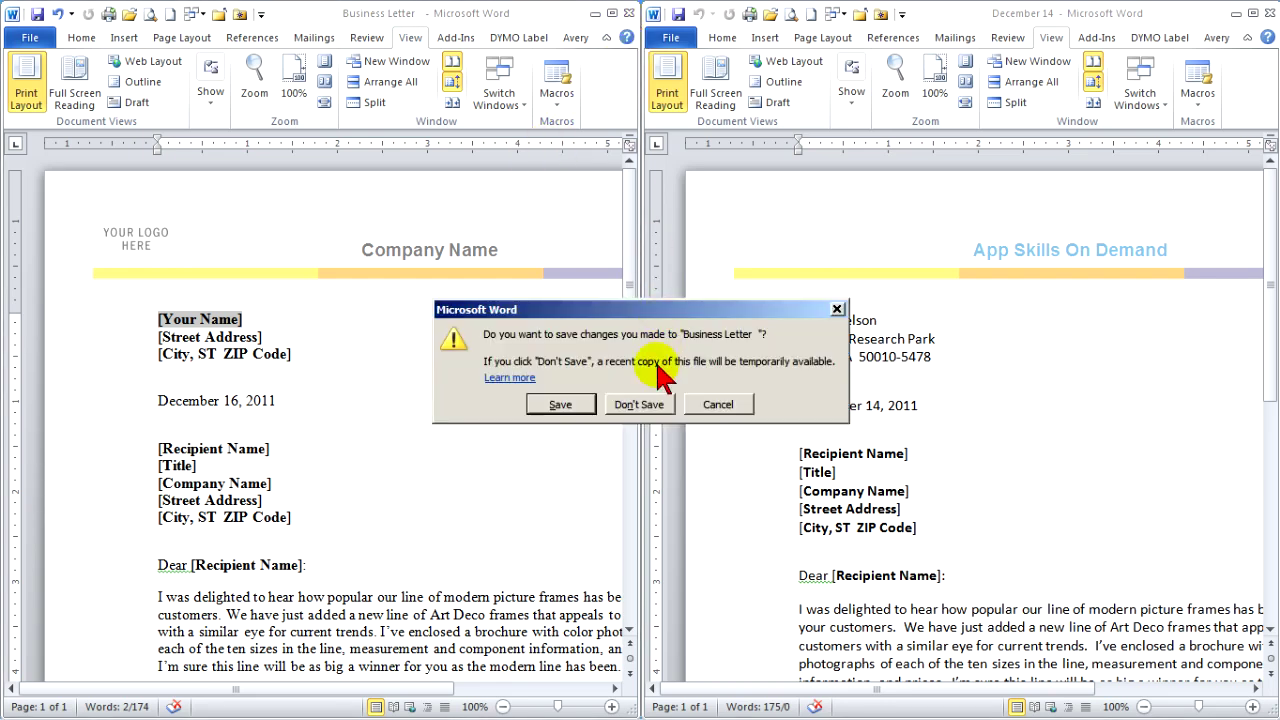
pyautogui.click(648, 401)
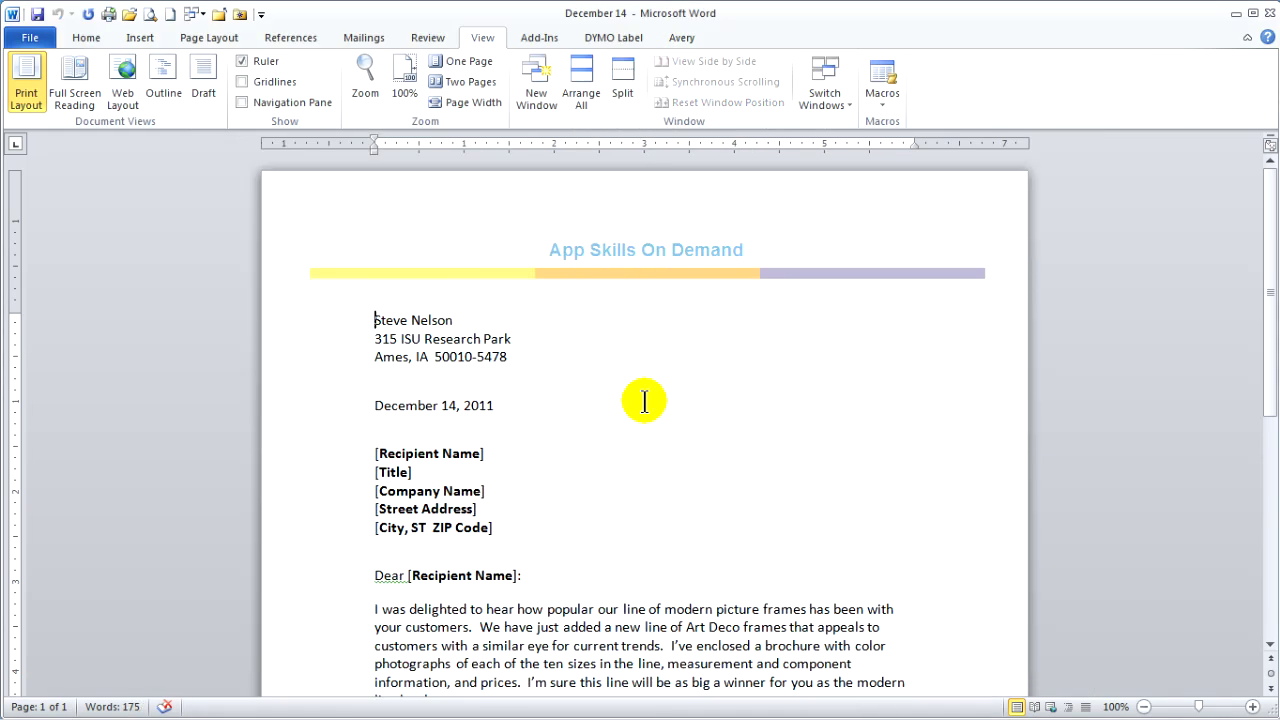
# Start a Letters mail merge and choose Use Existing List for the recipients
pyautogui.click(378, 38)
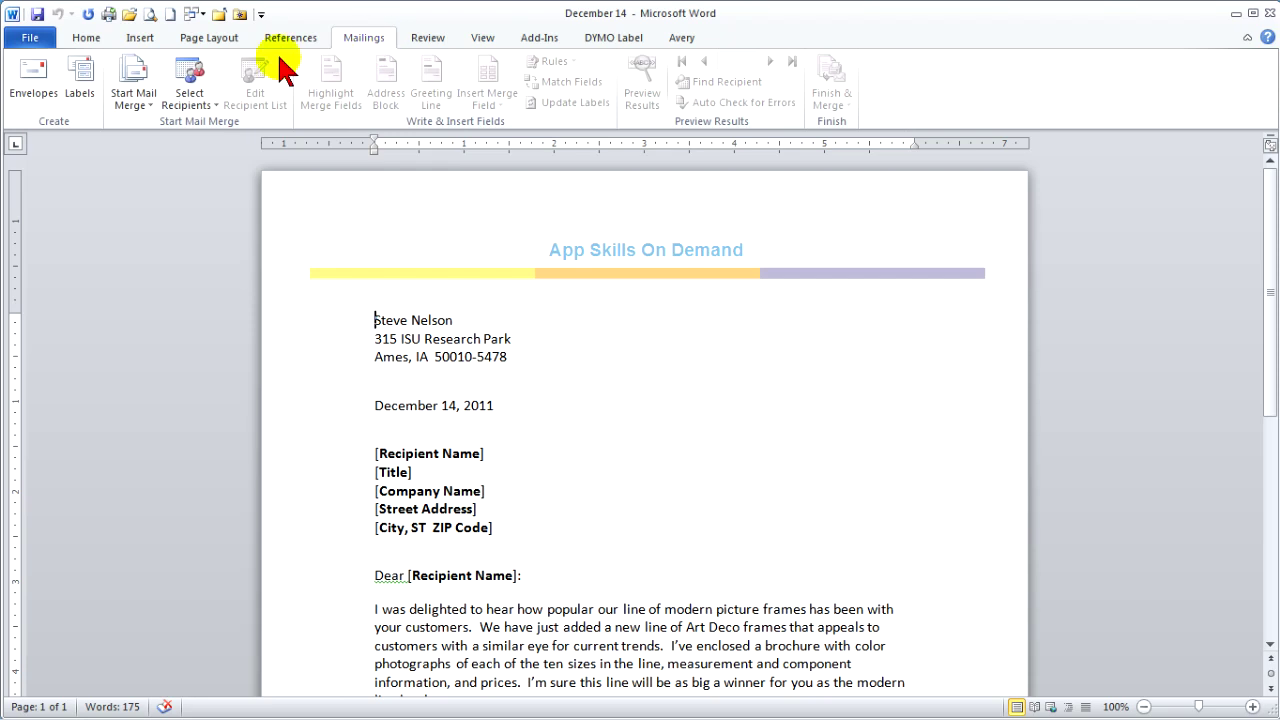
pyautogui.click(145, 118)
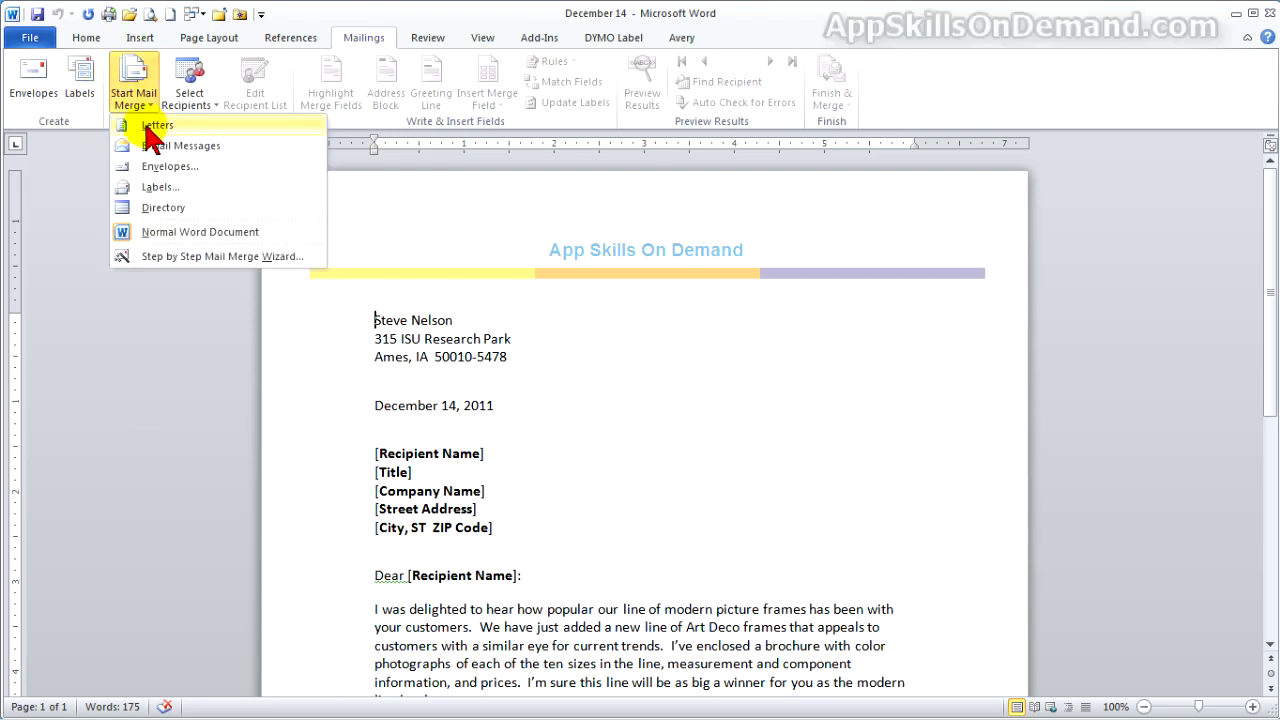
pyautogui.click(152, 127)
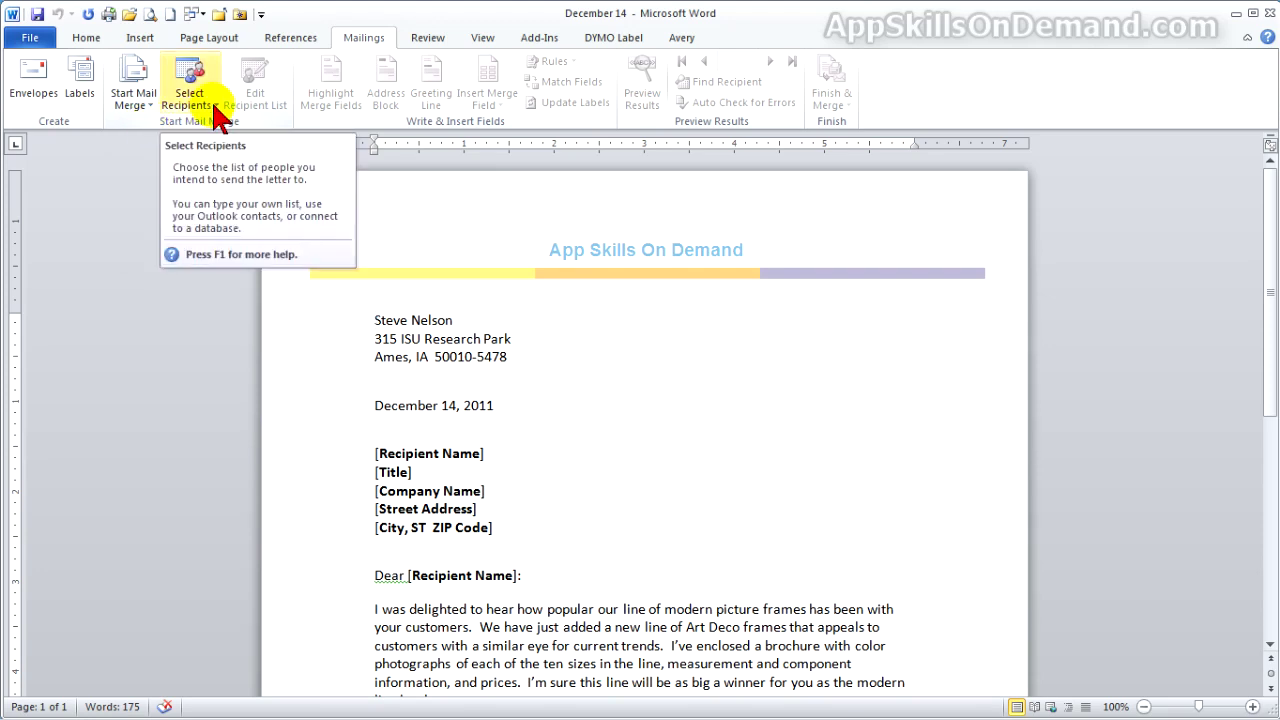
pyautogui.click(217, 110)
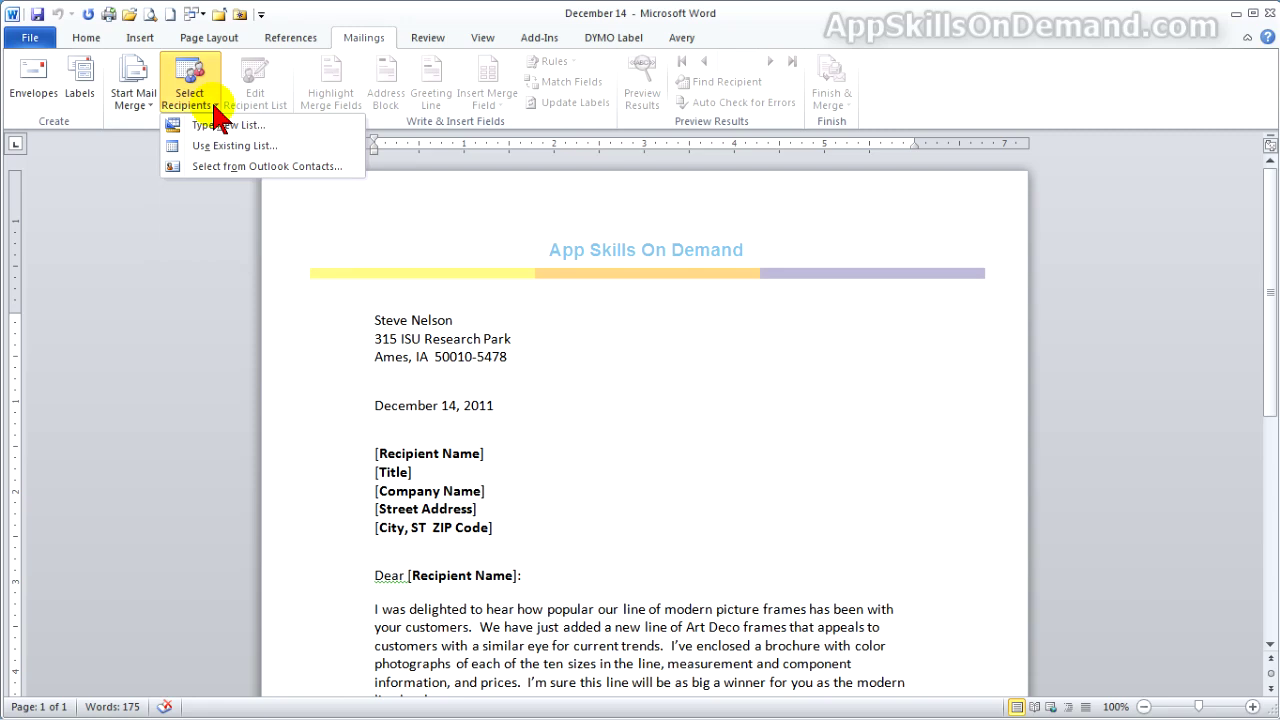
pyautogui.click(214, 148)
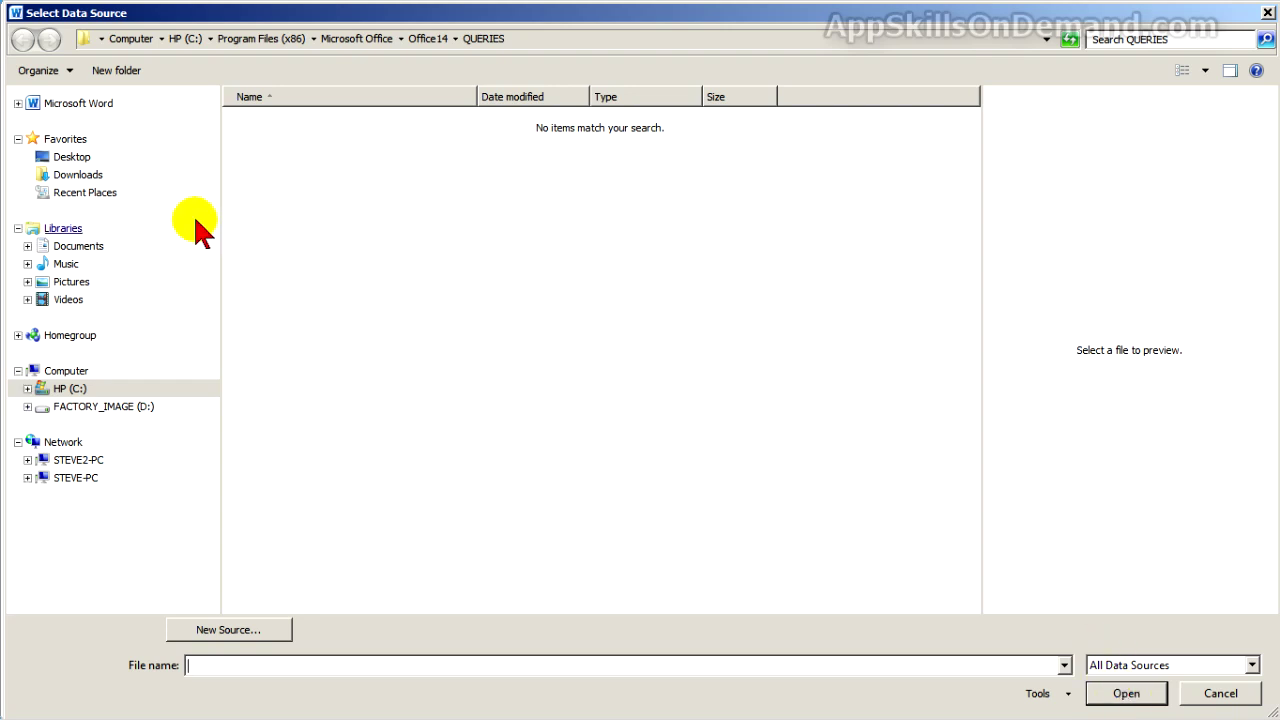
# Attach the Desktop's Excel Customer List, table Sheet1$, as the recipient list
pyautogui.click(88, 160)
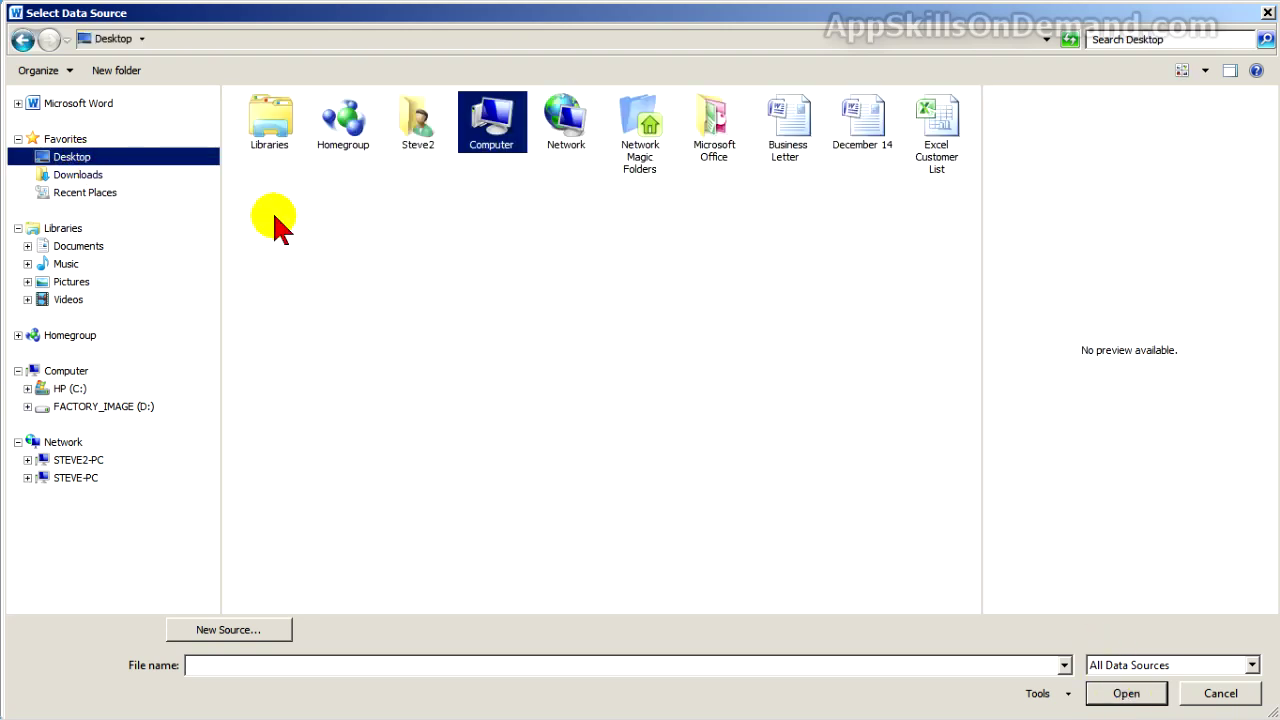
pyautogui.click(940, 140)
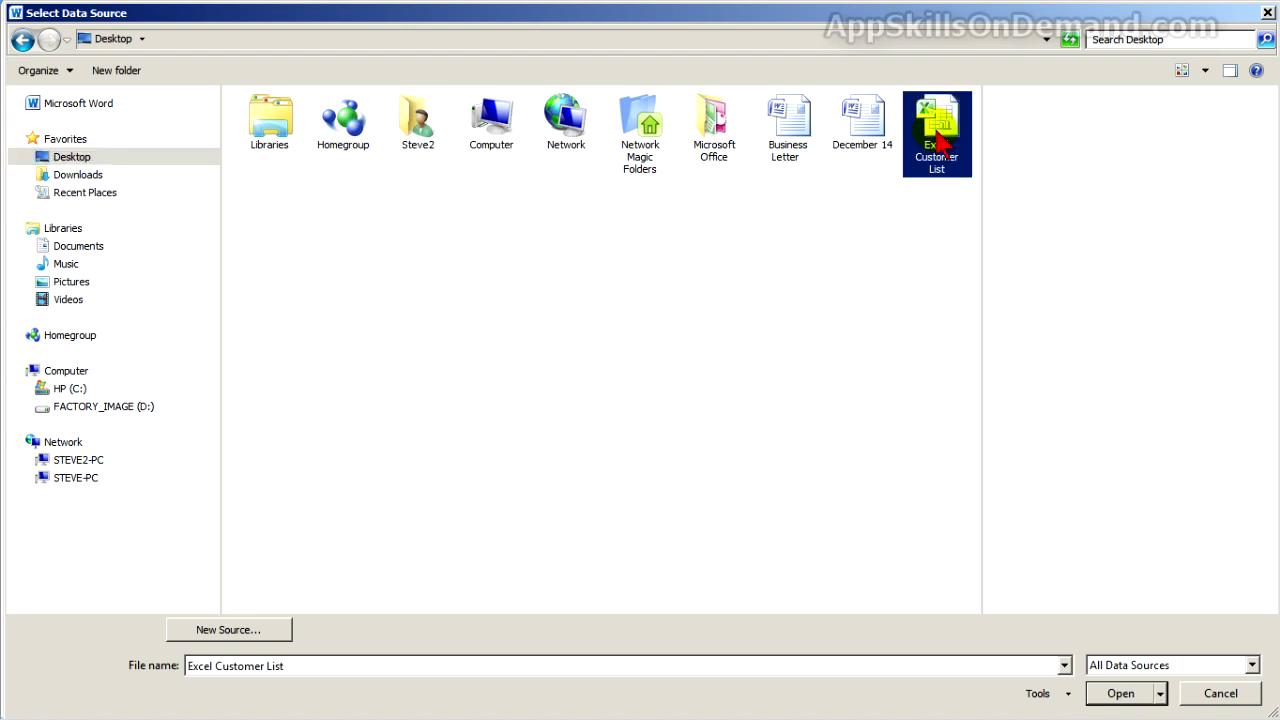
pyautogui.click(1130, 700)
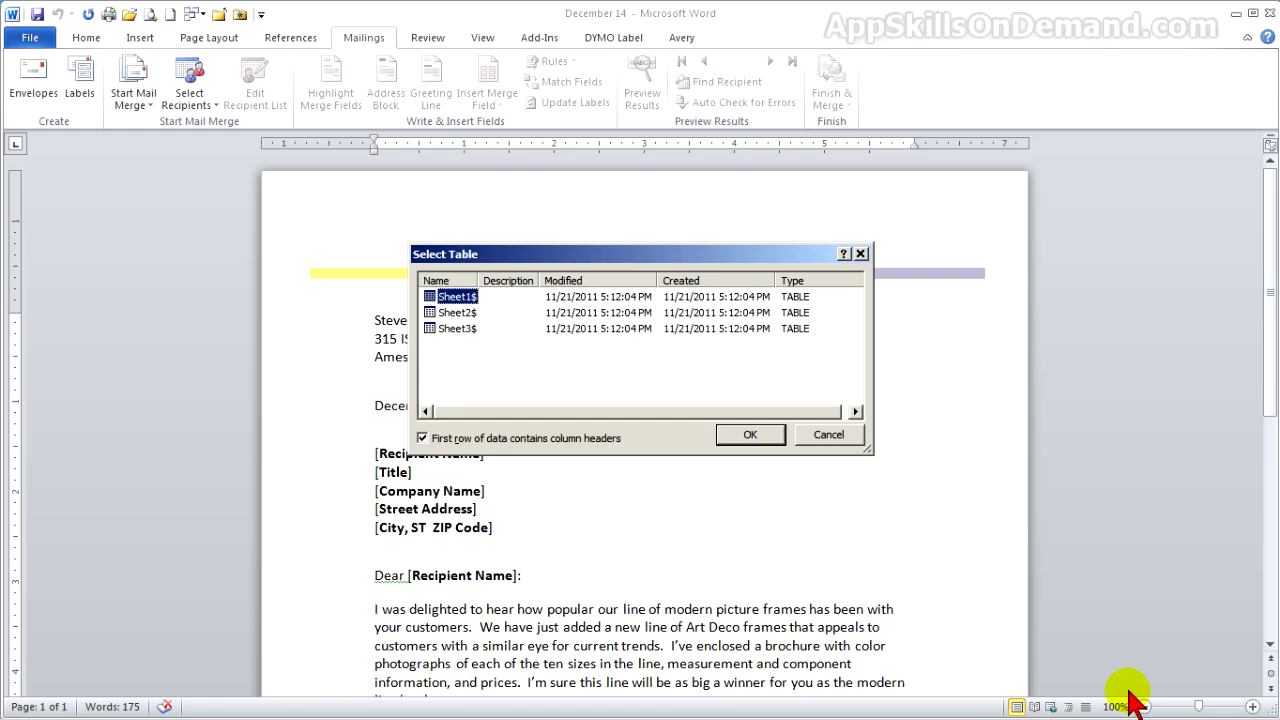
pyautogui.click(742, 437)
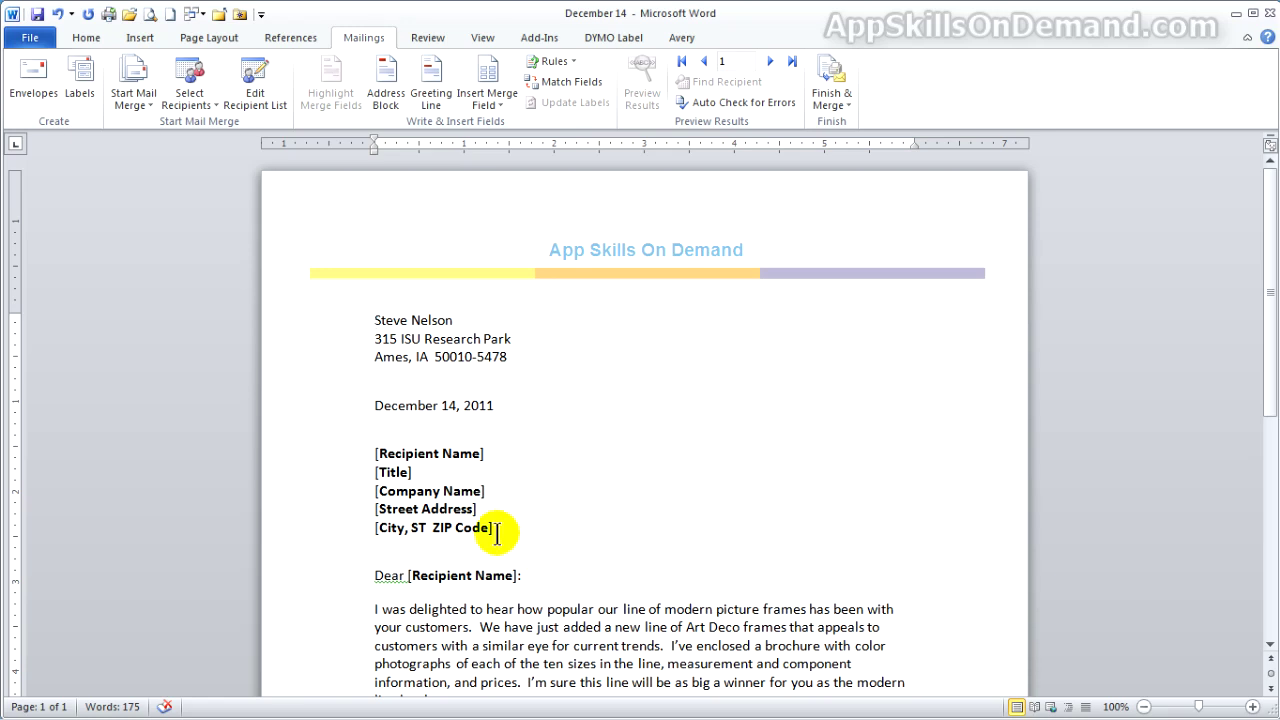
# Insert an «AddressBlock» field ahead of the bracketed recipient address placeholders
pyautogui.moveTo(500, 528); pyautogui.dragTo(357, 451)
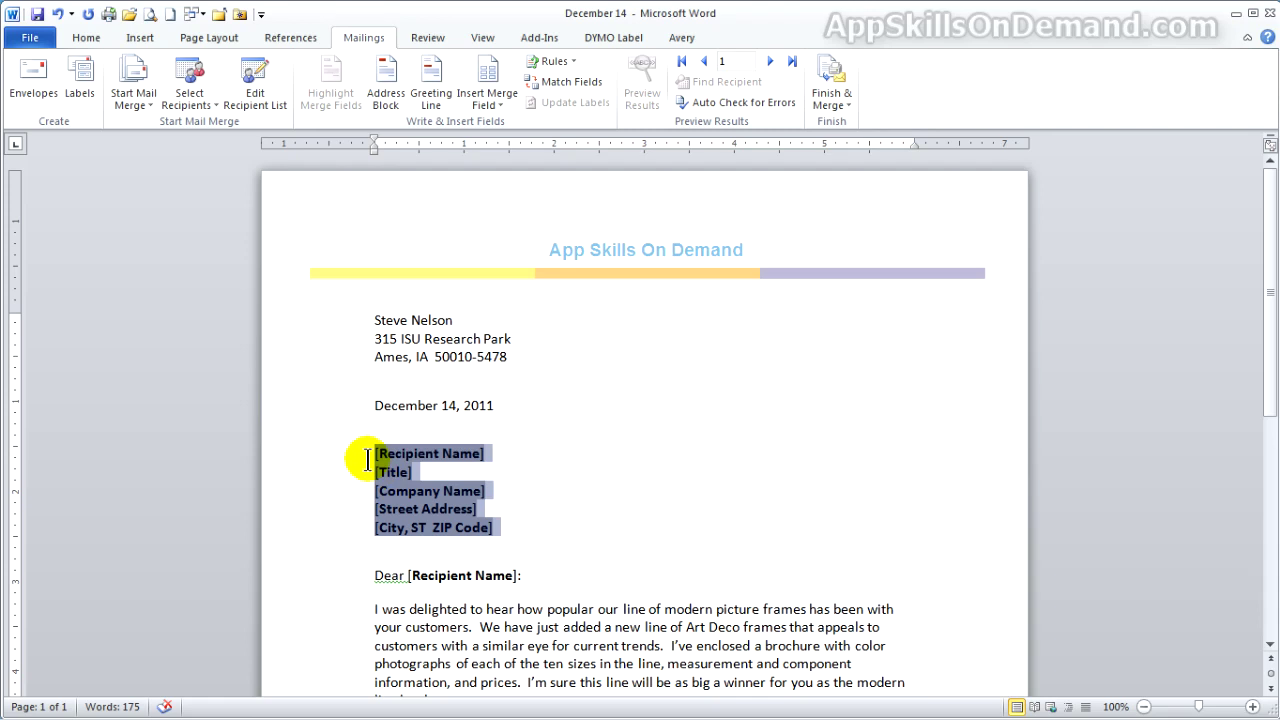
pyautogui.click(385, 80)
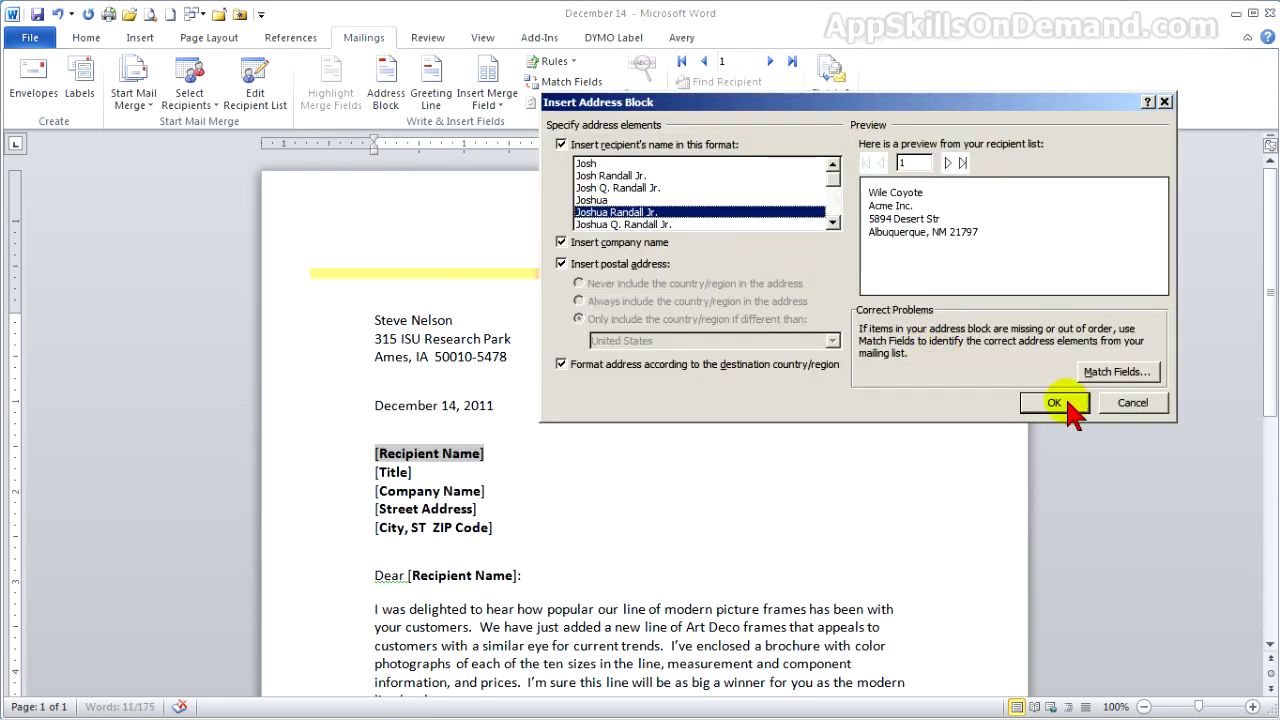
pyautogui.click(1066, 406)
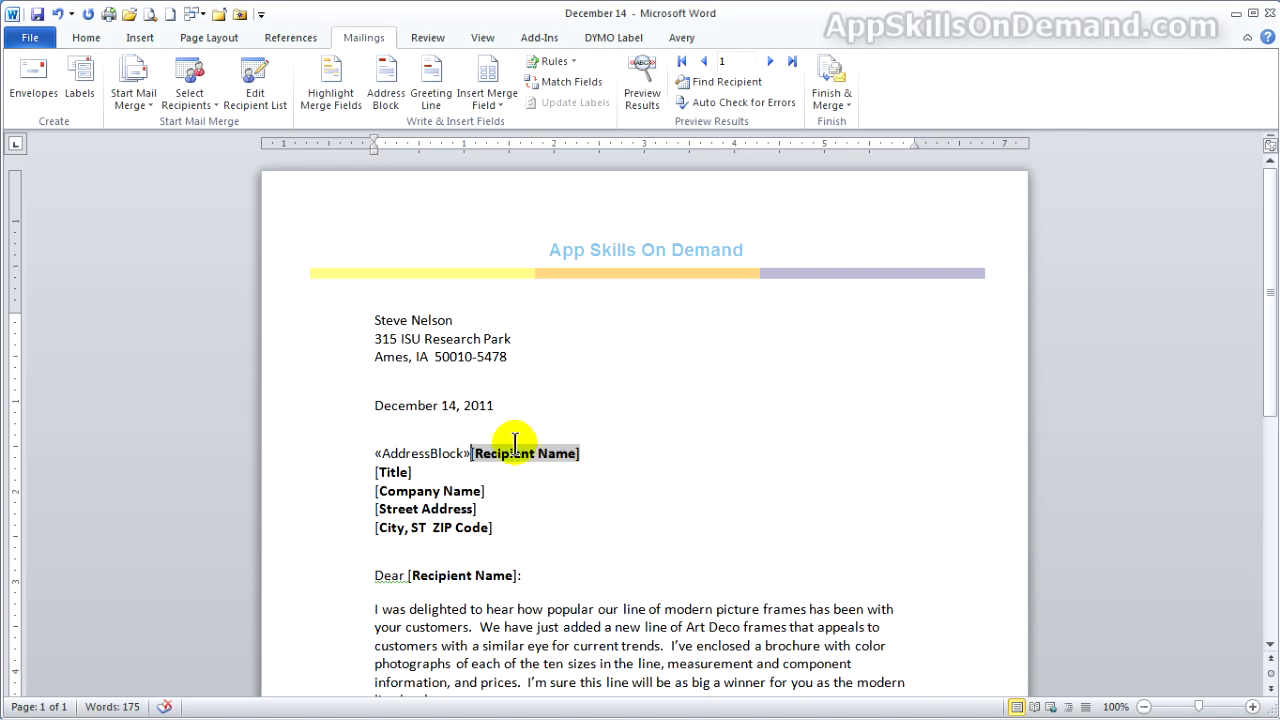
# Delete the leftover [Recipient Name] through [City, ST ZIP Code] lines below «AddressBlock»
pyautogui.hotkey('shift', 'Down')
pyautogui.hotkey('shift', 'Down')
pyautogui.hotkey('shift', 'Down')
pyautogui.hotkey('shift', 'Down')
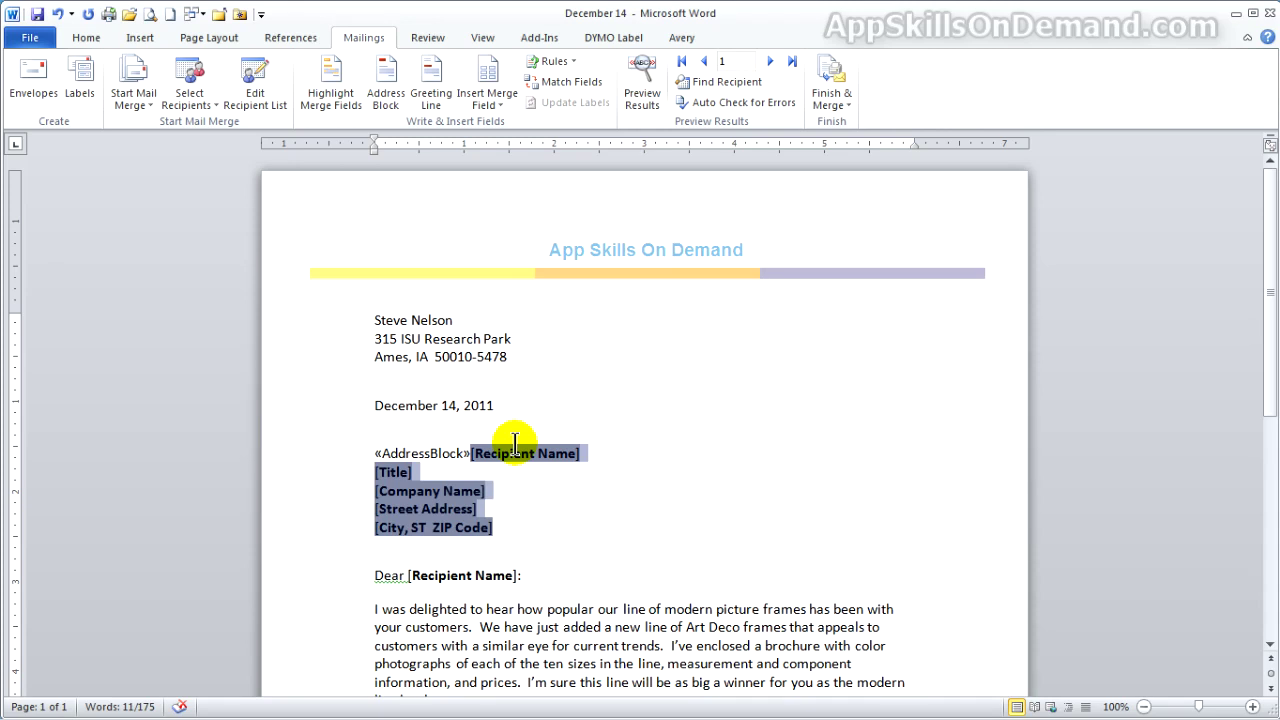
pyautogui.press('Delete')
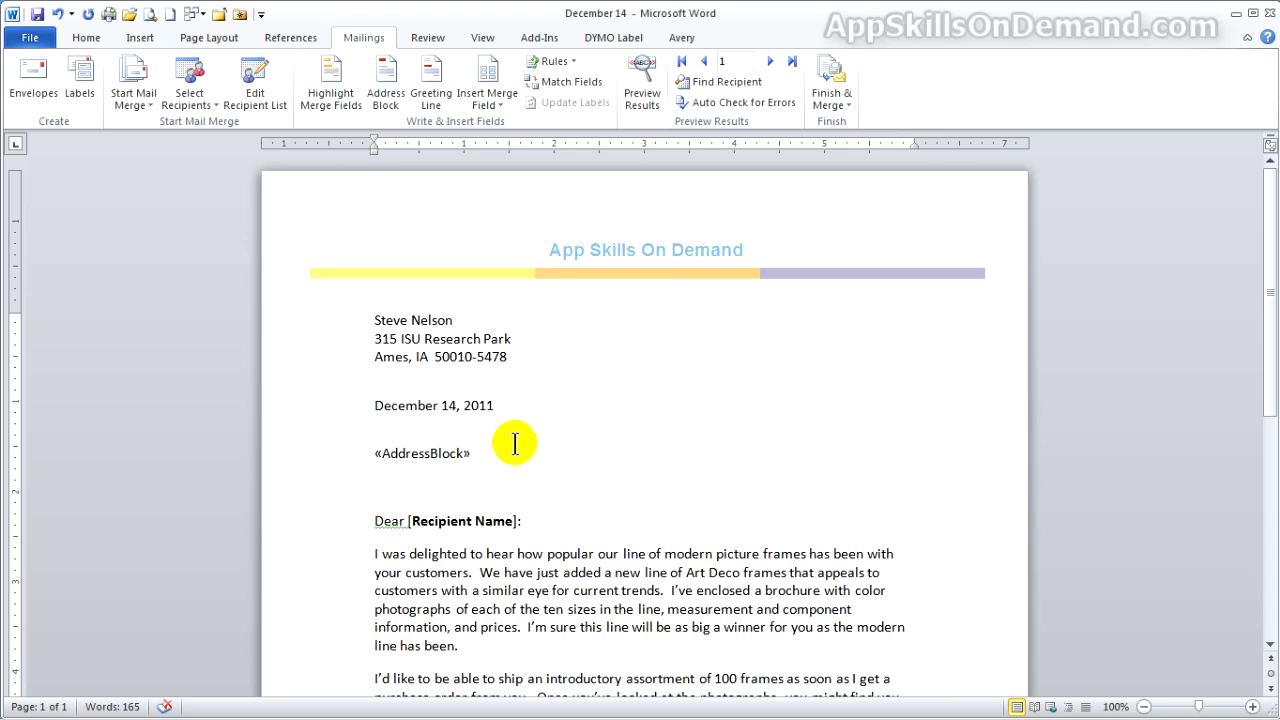
pyautogui.click(369, 518)
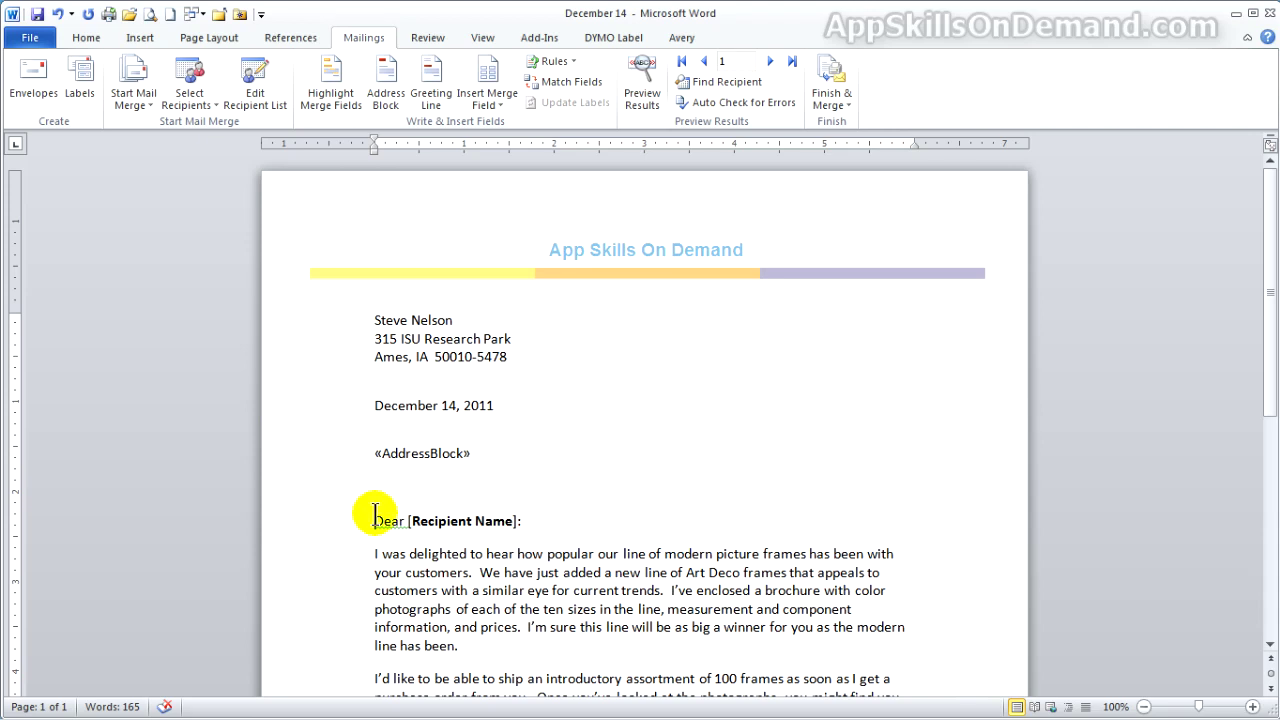
# Insert a Greeting Line using first name only (Joshua format), no greeting for invalid names, previewing to record 4
pyautogui.click(437, 90)
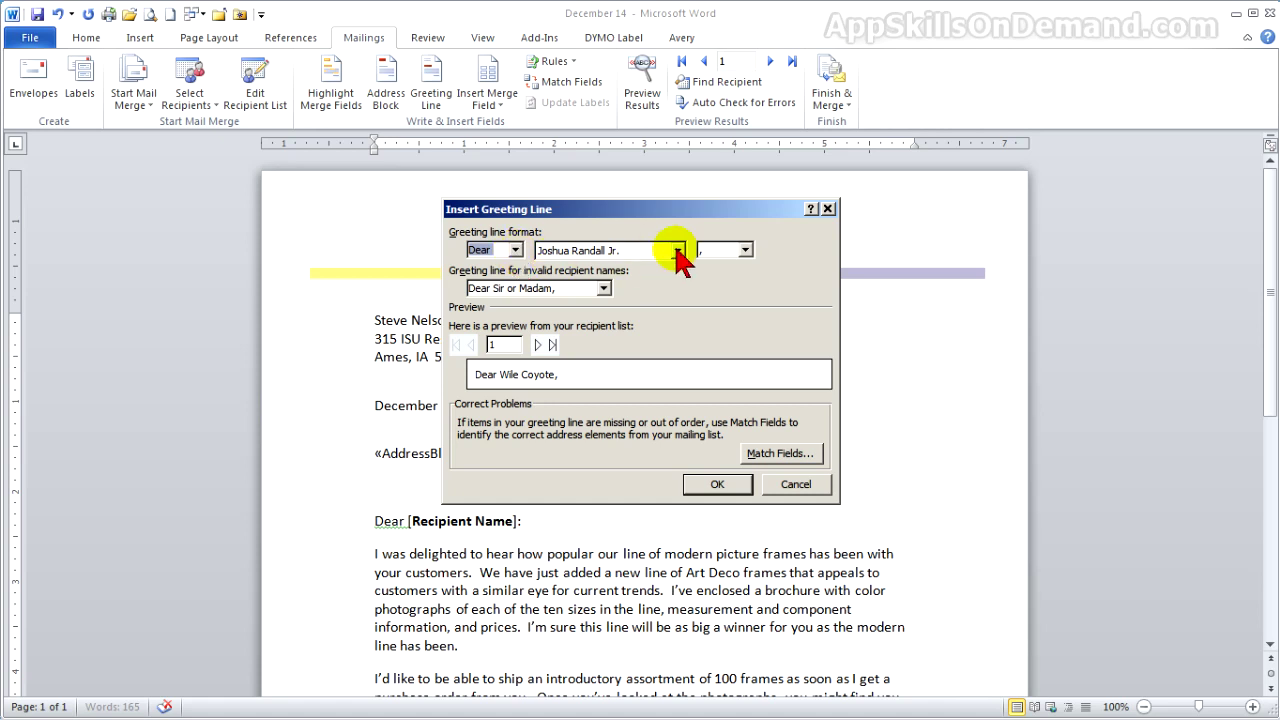
pyautogui.click(678, 250)
pyautogui.moveTo(679, 275); pyautogui.dragTo(681, 338)
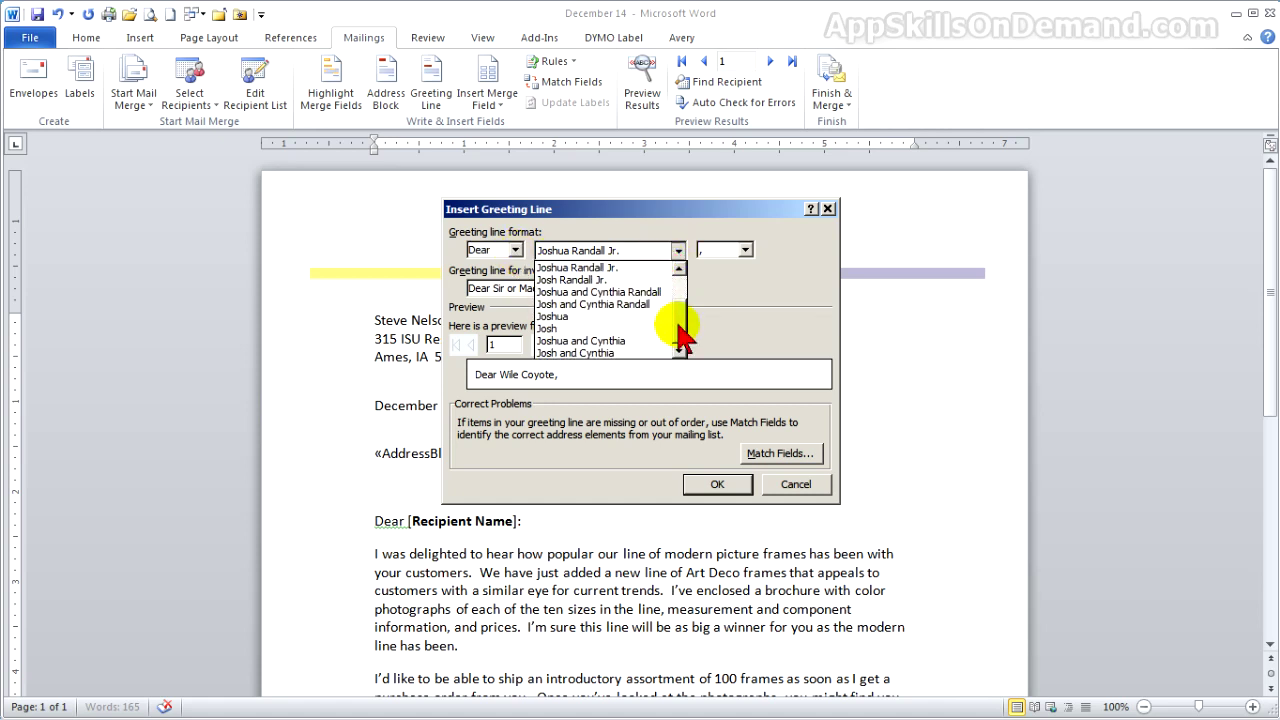
pyautogui.click(596, 317)
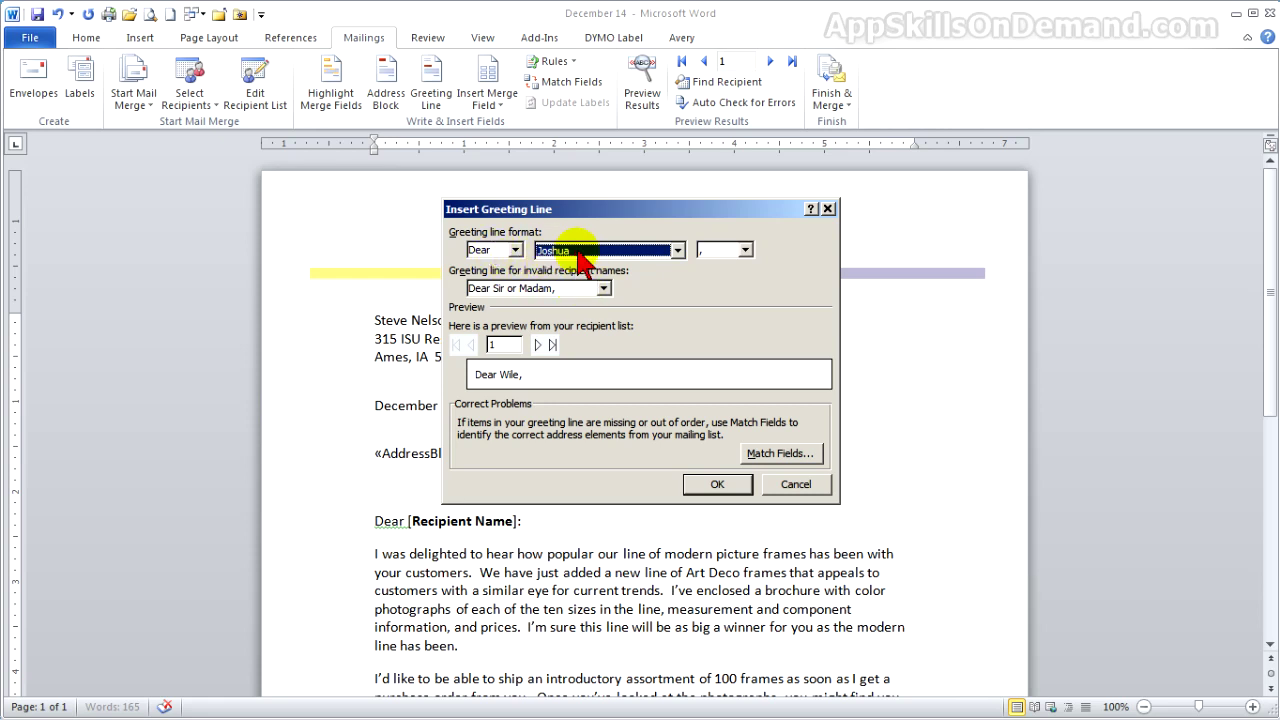
pyautogui.click(604, 290)
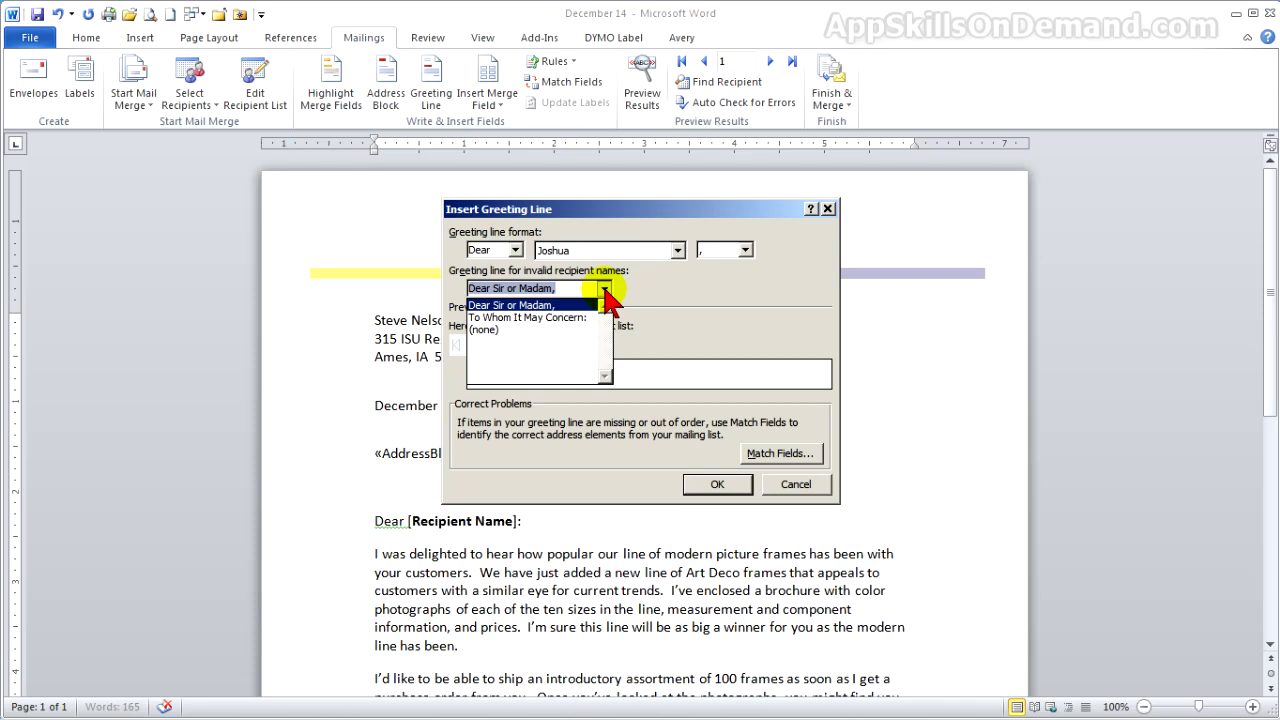
pyautogui.click(492, 329)
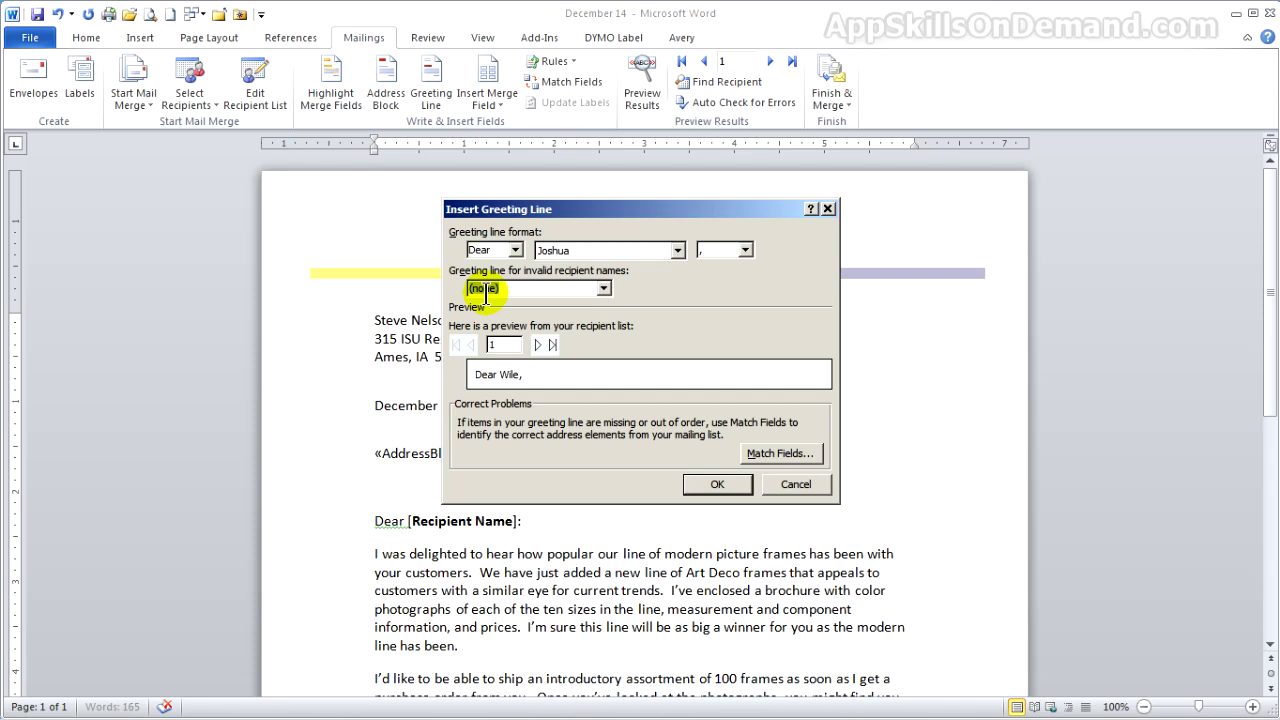
pyautogui.click(538, 345)
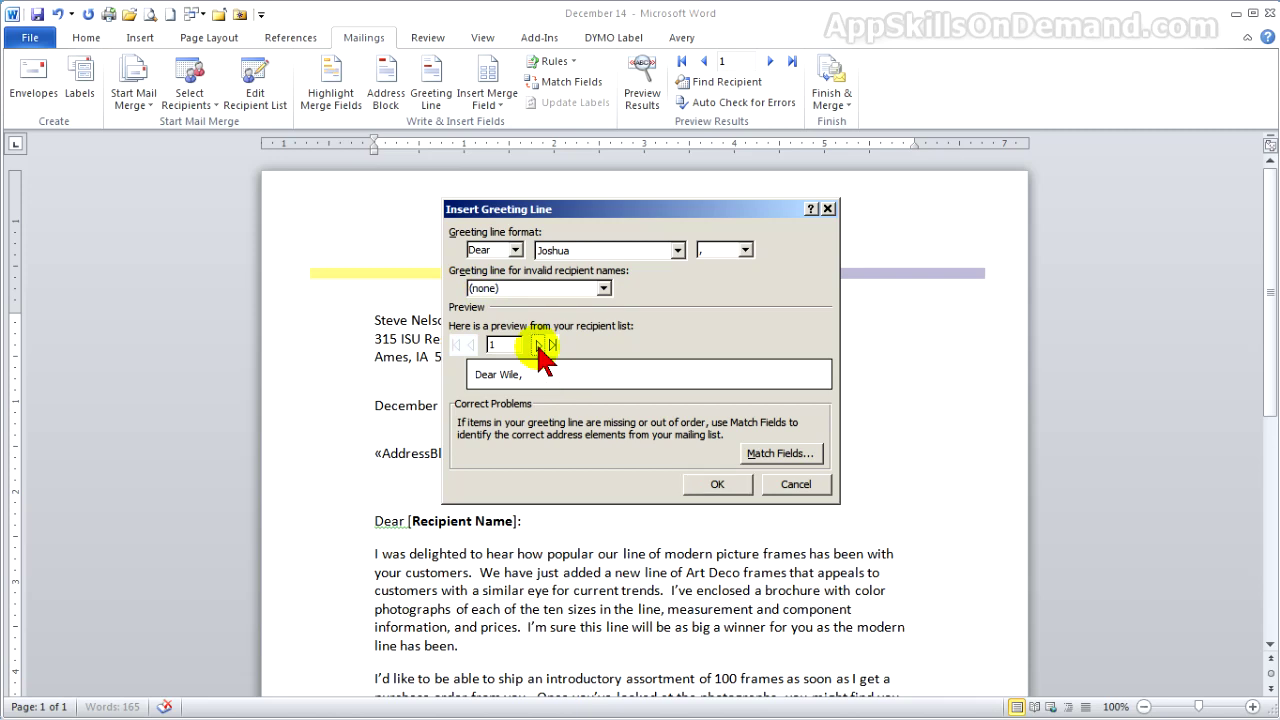
pyautogui.click(538, 345)
pyautogui.click(538, 345)
pyautogui.click(538, 345)
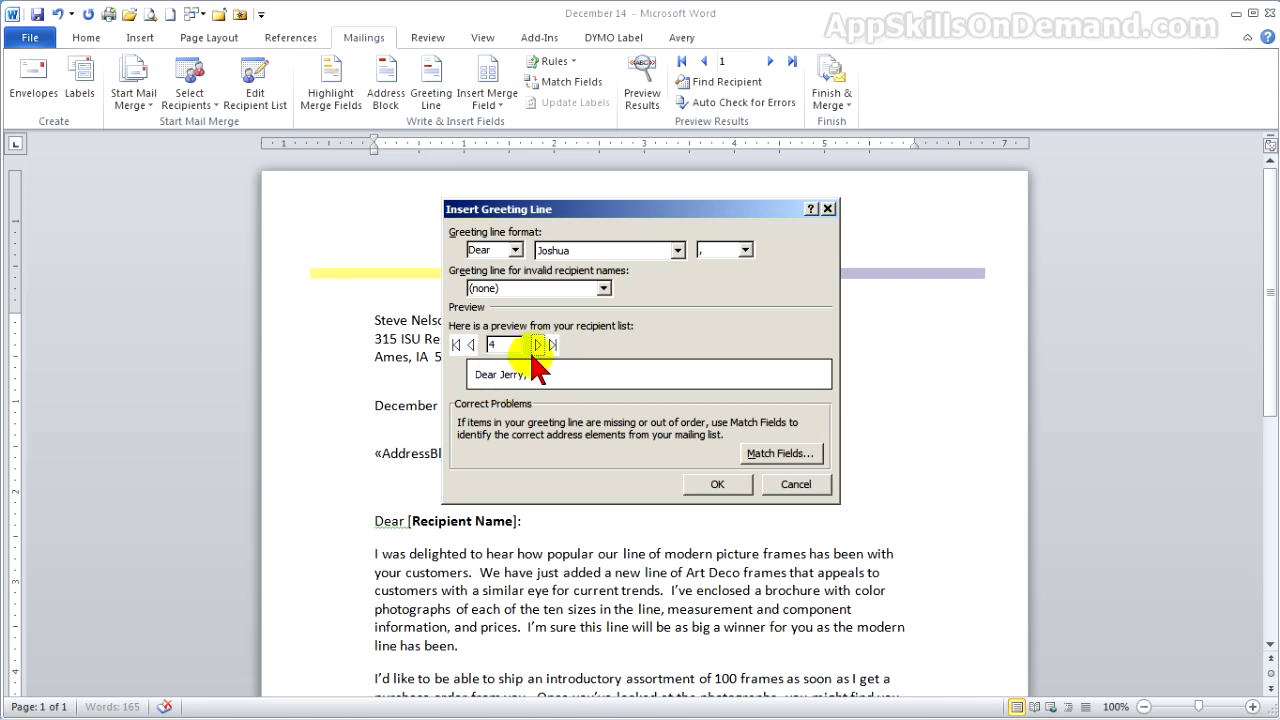
pyautogui.click(726, 487)
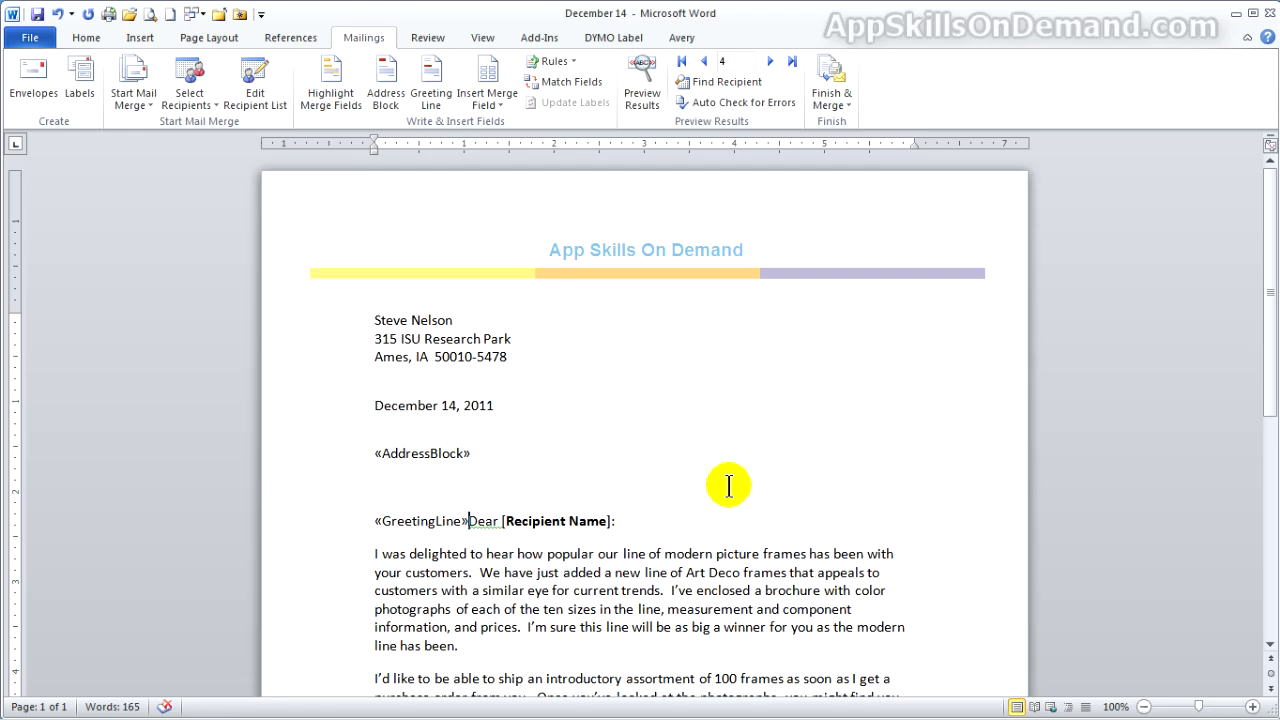
pyautogui.hotkey('shift', 'Right')
pyautogui.hotkey('shift', 'Right')
pyautogui.hotkey('shift', 'Right')
pyautogui.hotkey('shift', 'Right')
pyautogui.hotkey('shift', 'Right')
pyautogui.hotkey('shift', 'Right')
pyautogui.hotkey('shift', 'Right')
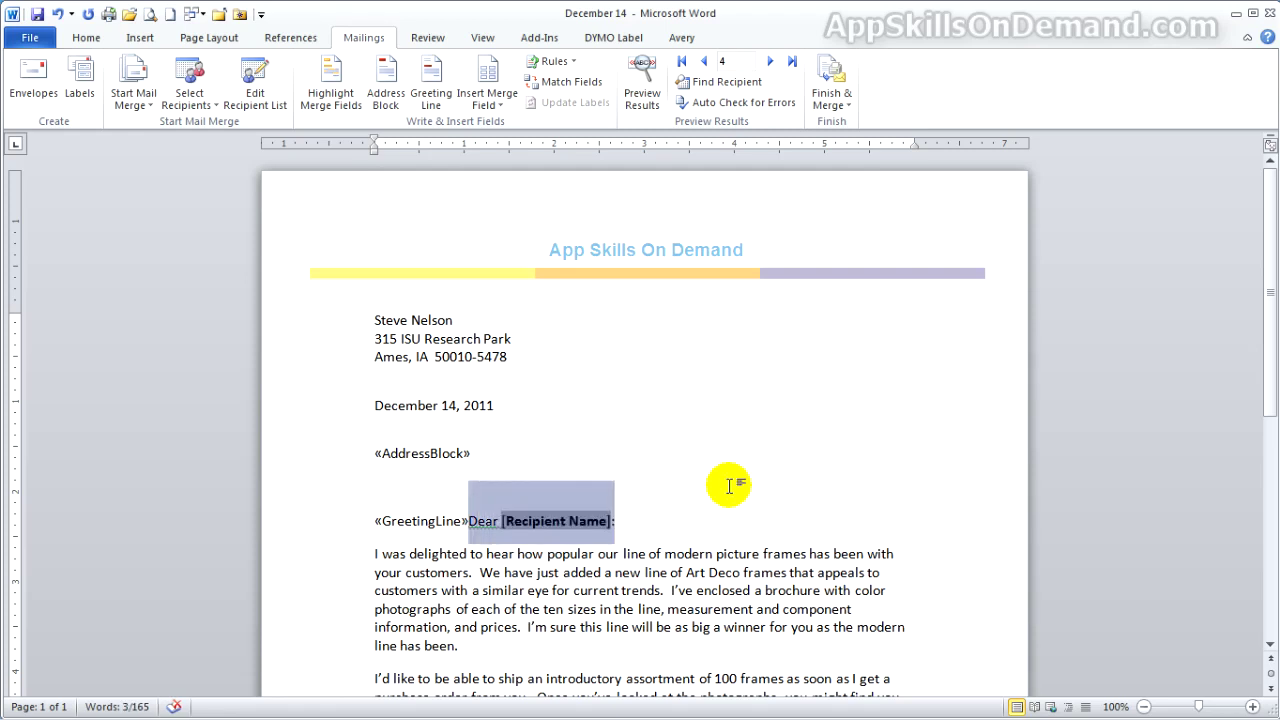
pyautogui.press('Delete')
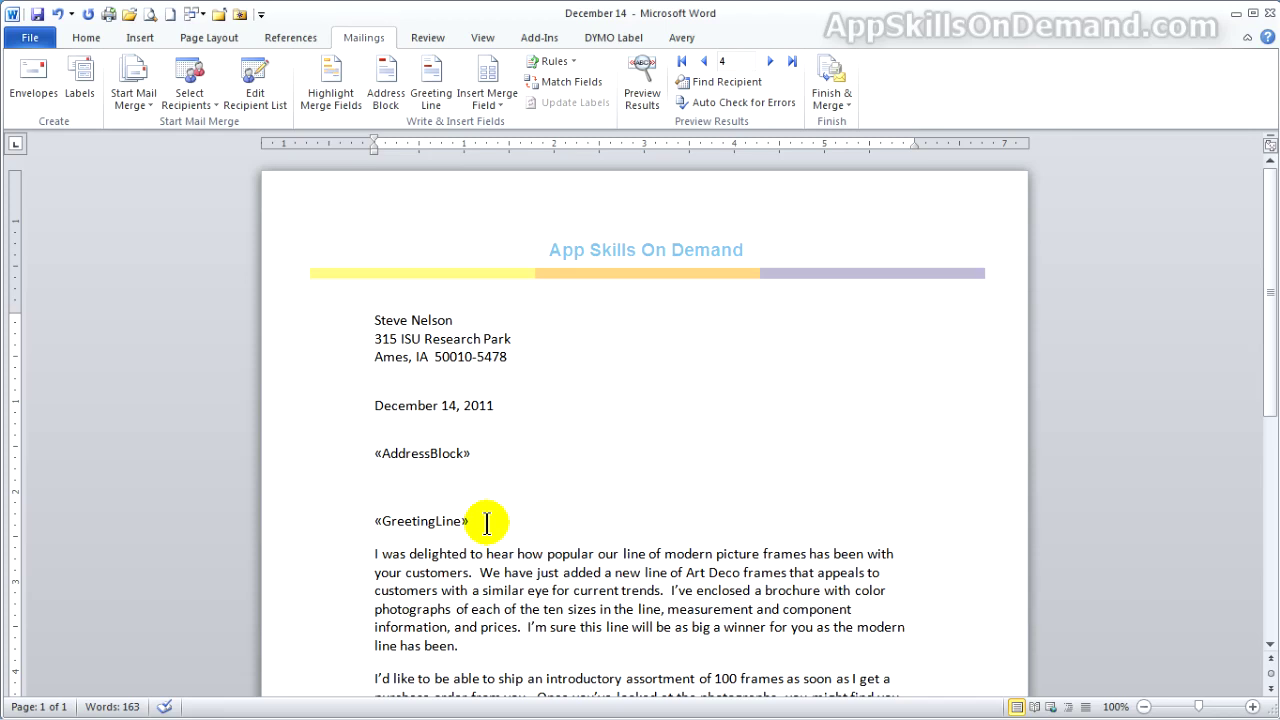
pyautogui.click(338, 100)
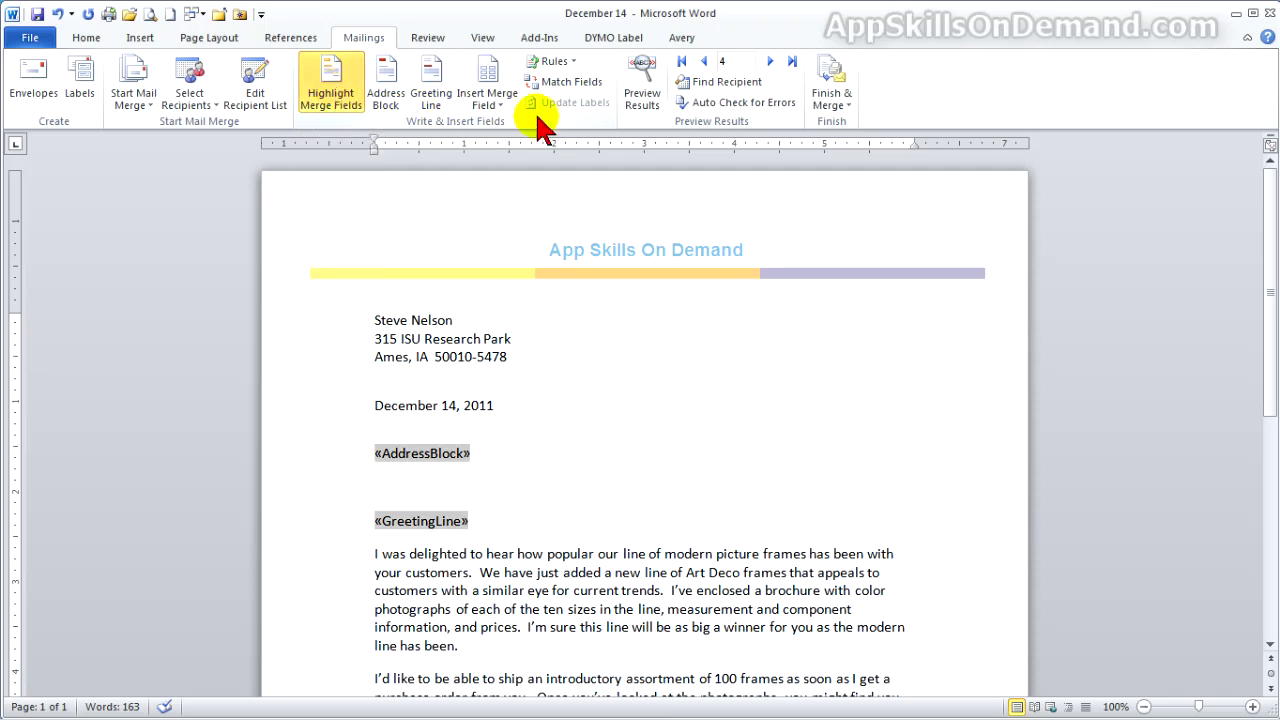
# Preview the merged letter from record 1 through record 5
pyautogui.click(645, 75)
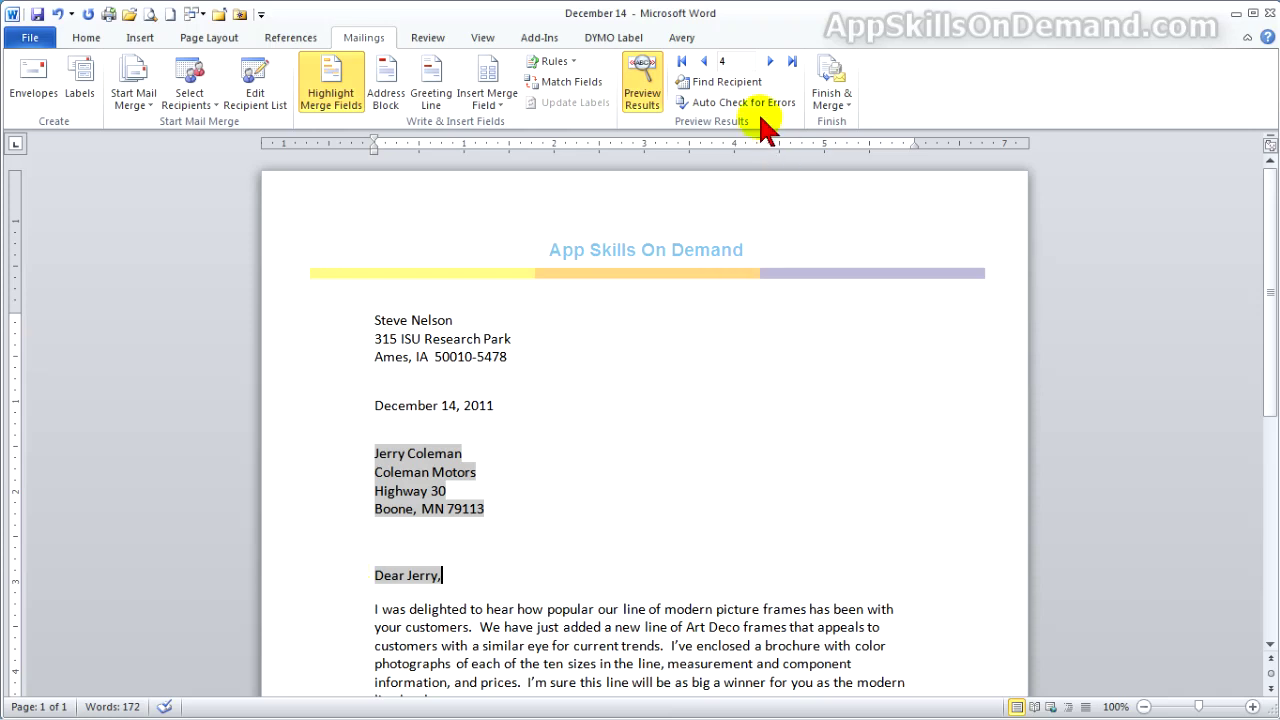
pyautogui.click(682, 62)
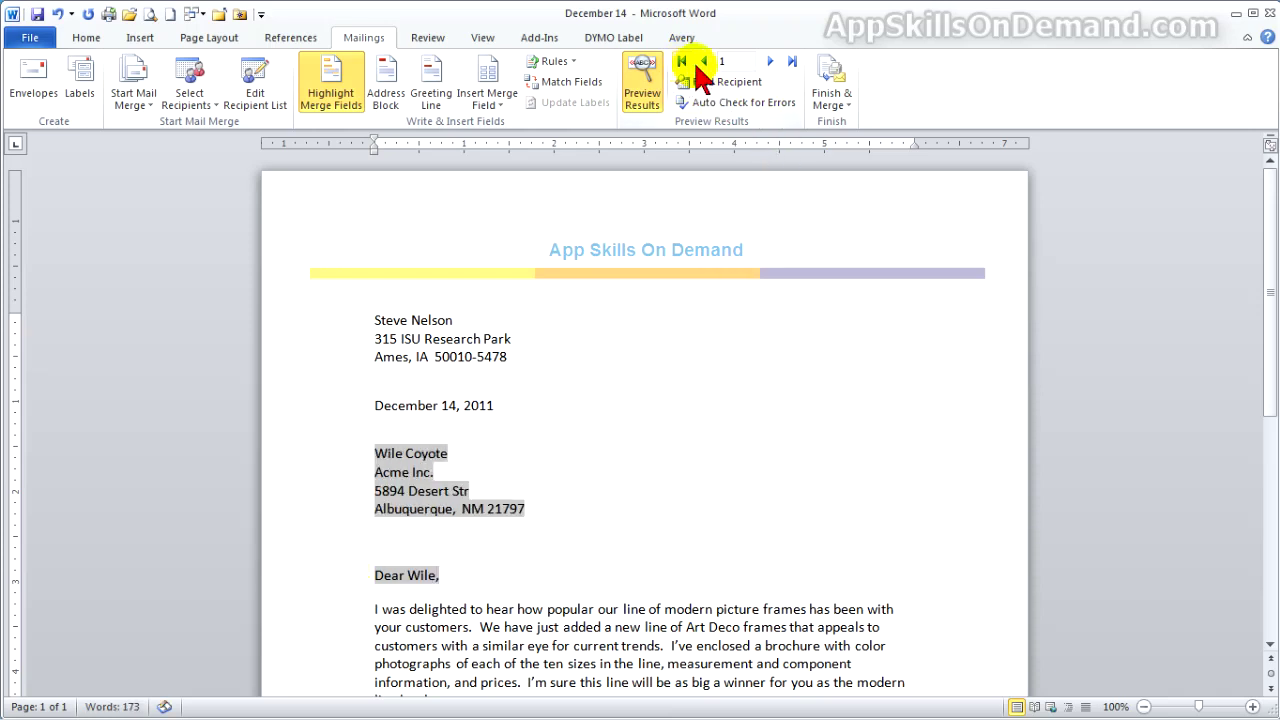
pyautogui.click(769, 63)
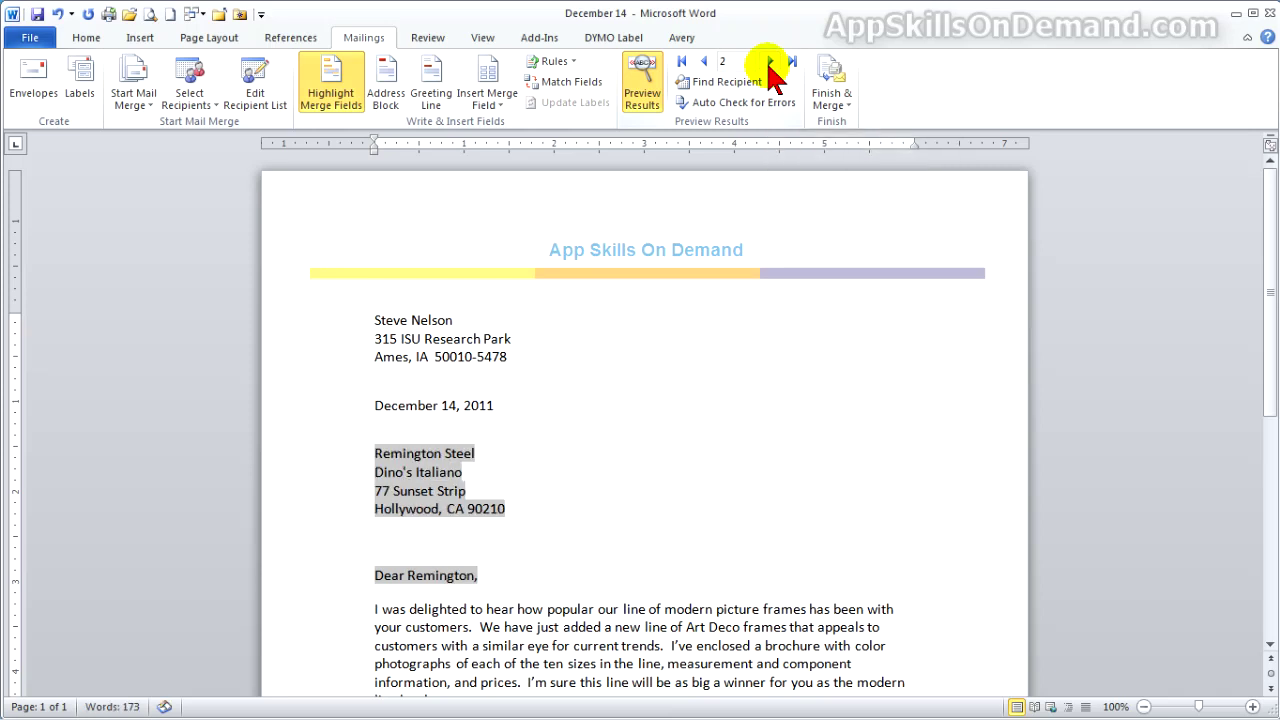
pyautogui.click(769, 63)
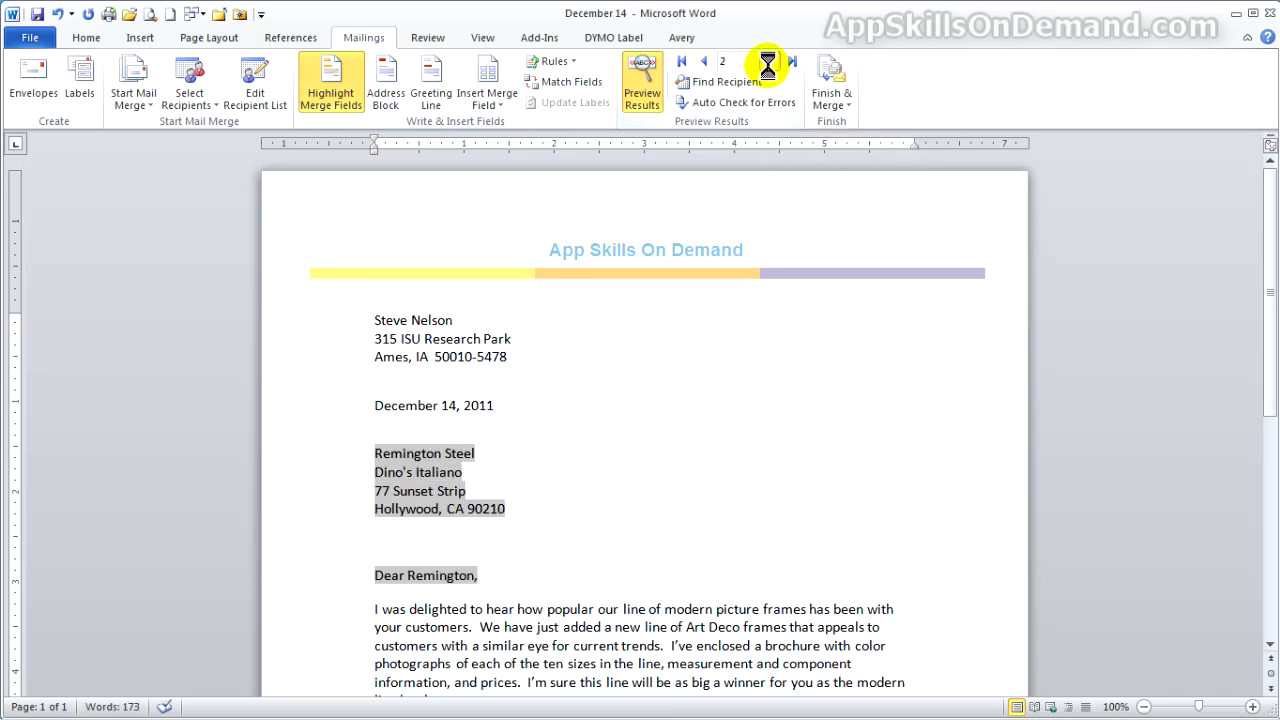
pyautogui.click(769, 63)
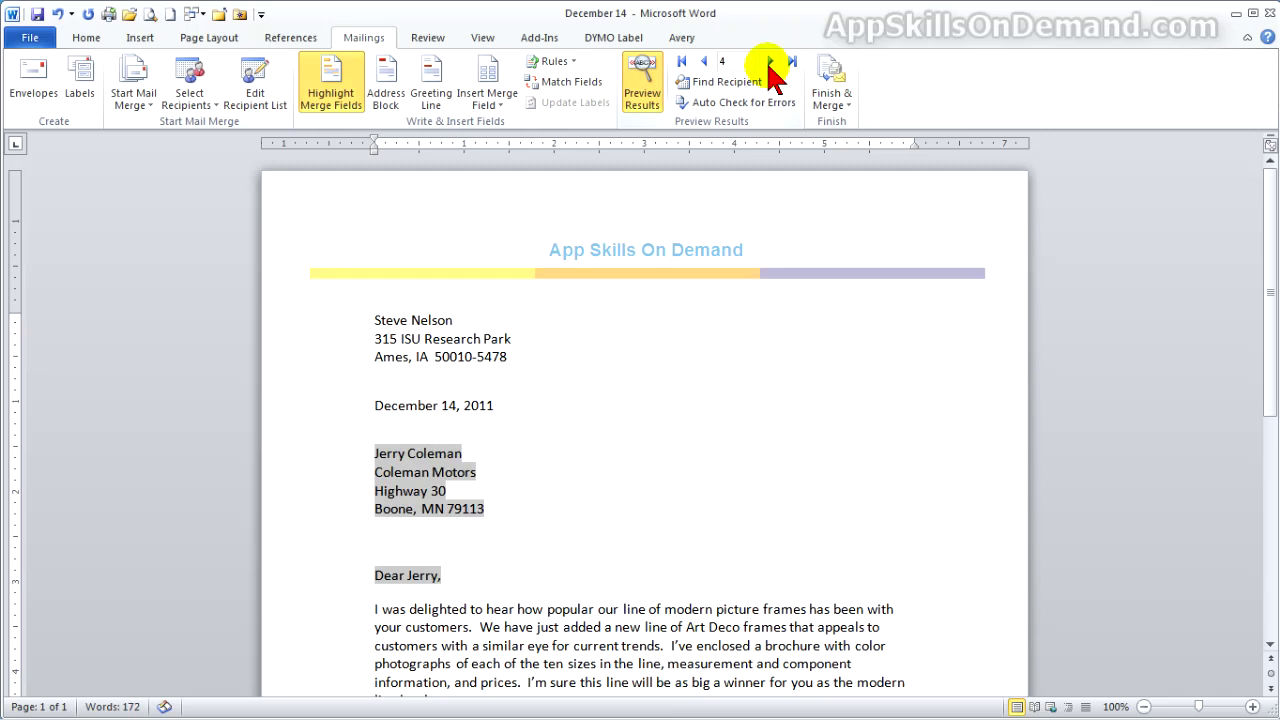
pyautogui.click(769, 63)
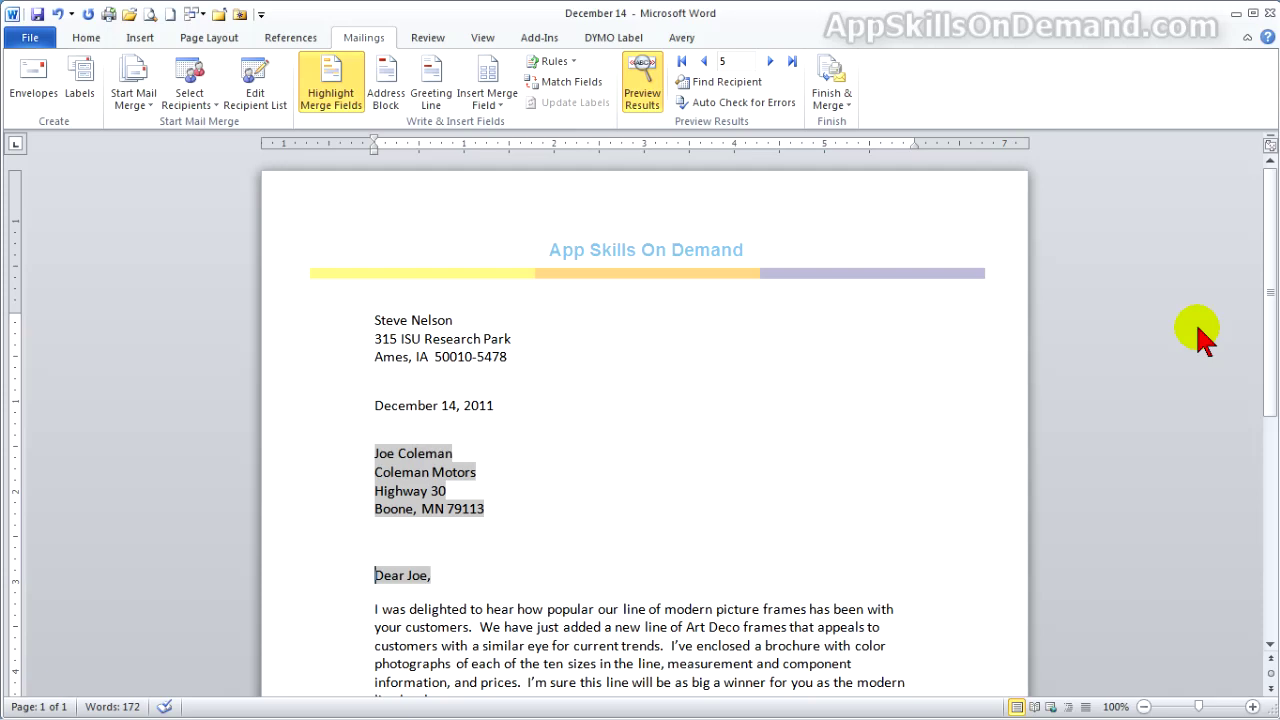
# Start the 'I'll call you' paragraph with the First merge field followed by a comma
pyautogui.moveTo(1266, 257); pyautogui.dragTo(1249, 380)
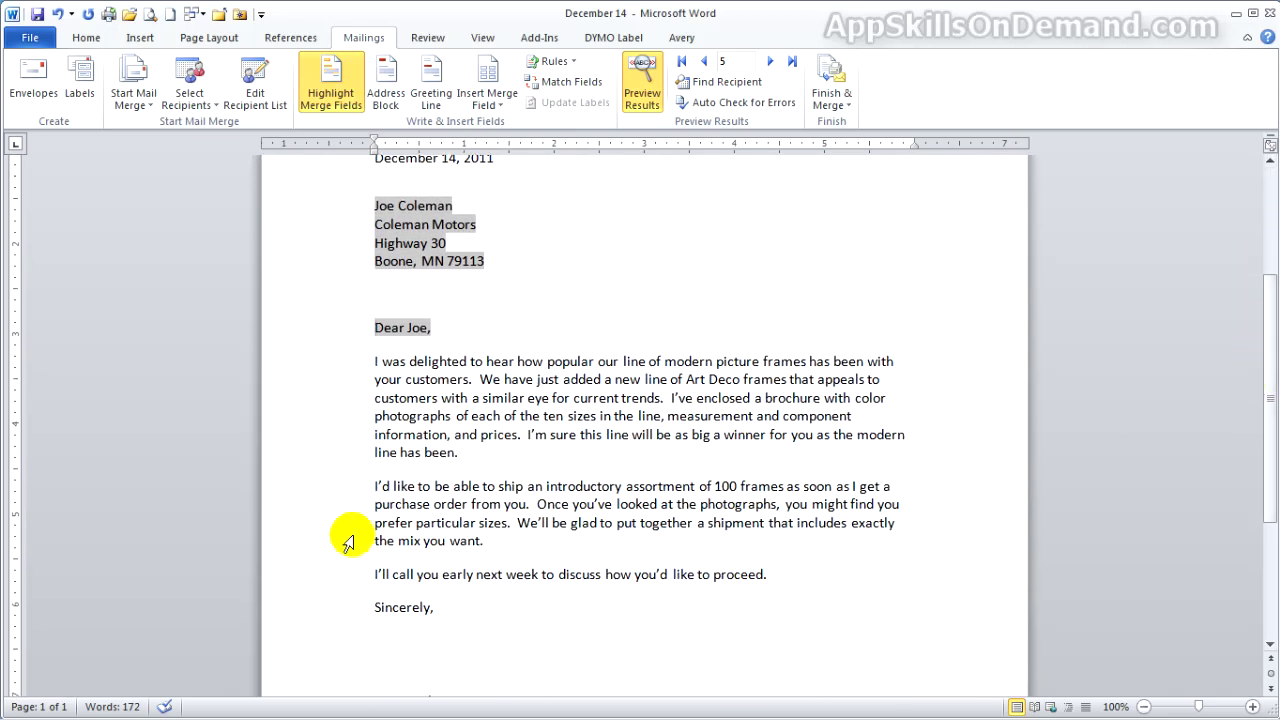
pyautogui.click(373, 574)
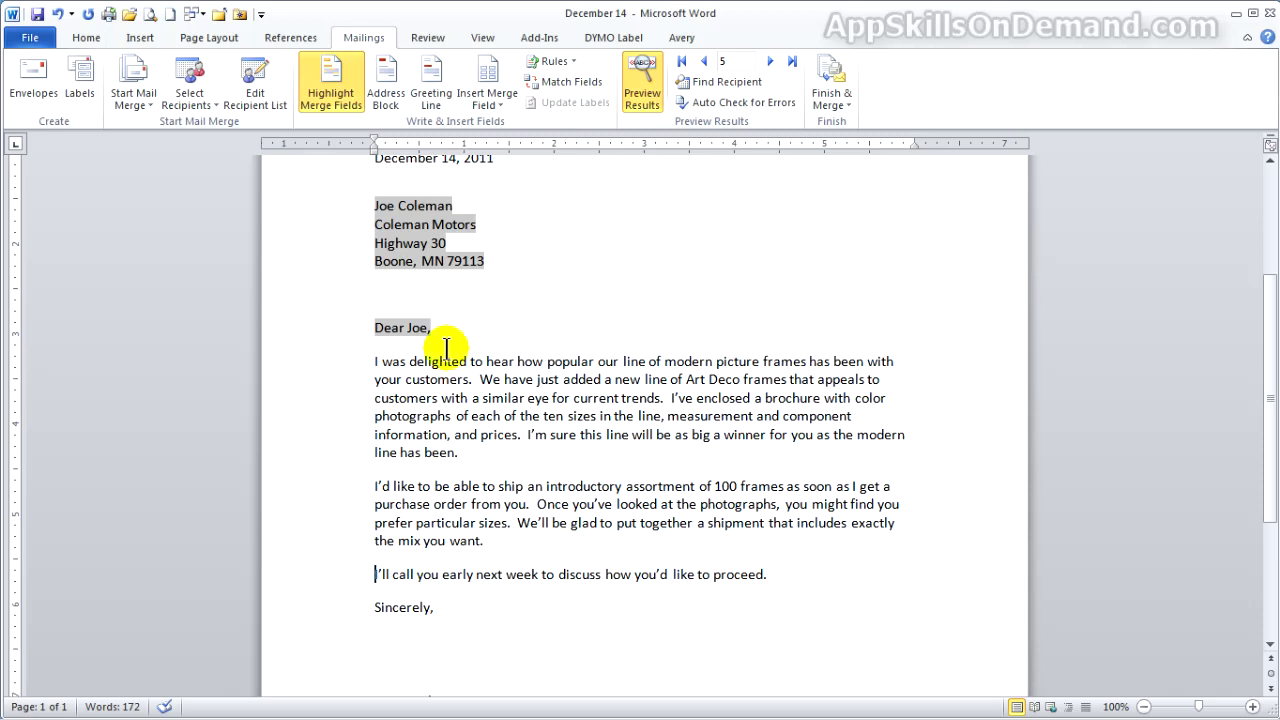
pyautogui.click(491, 79)
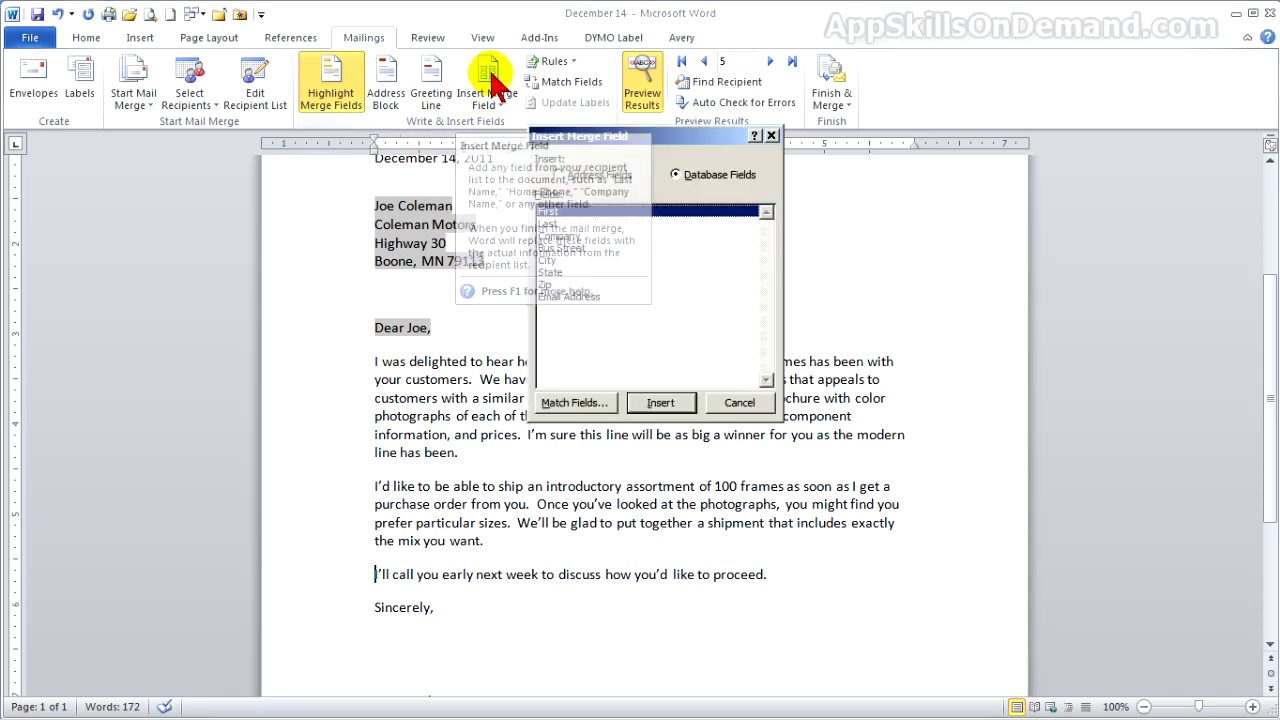
pyautogui.click(658, 405)
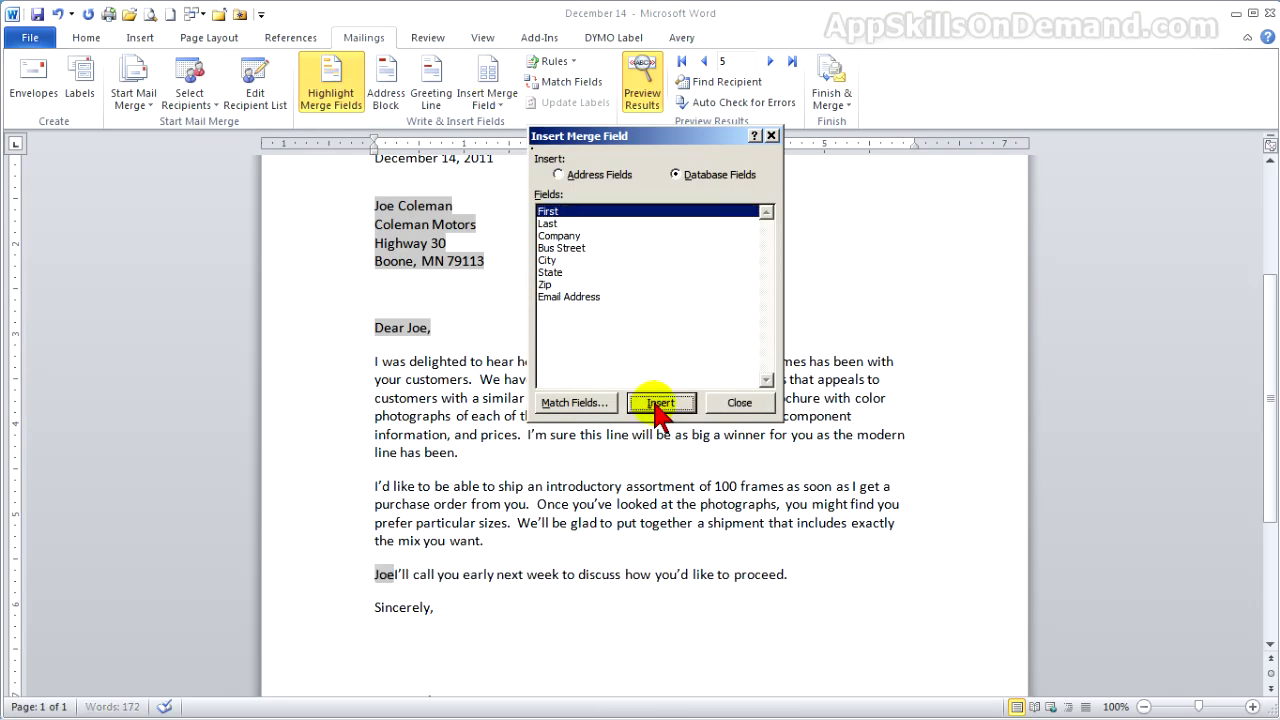
pyautogui.click(740, 403)
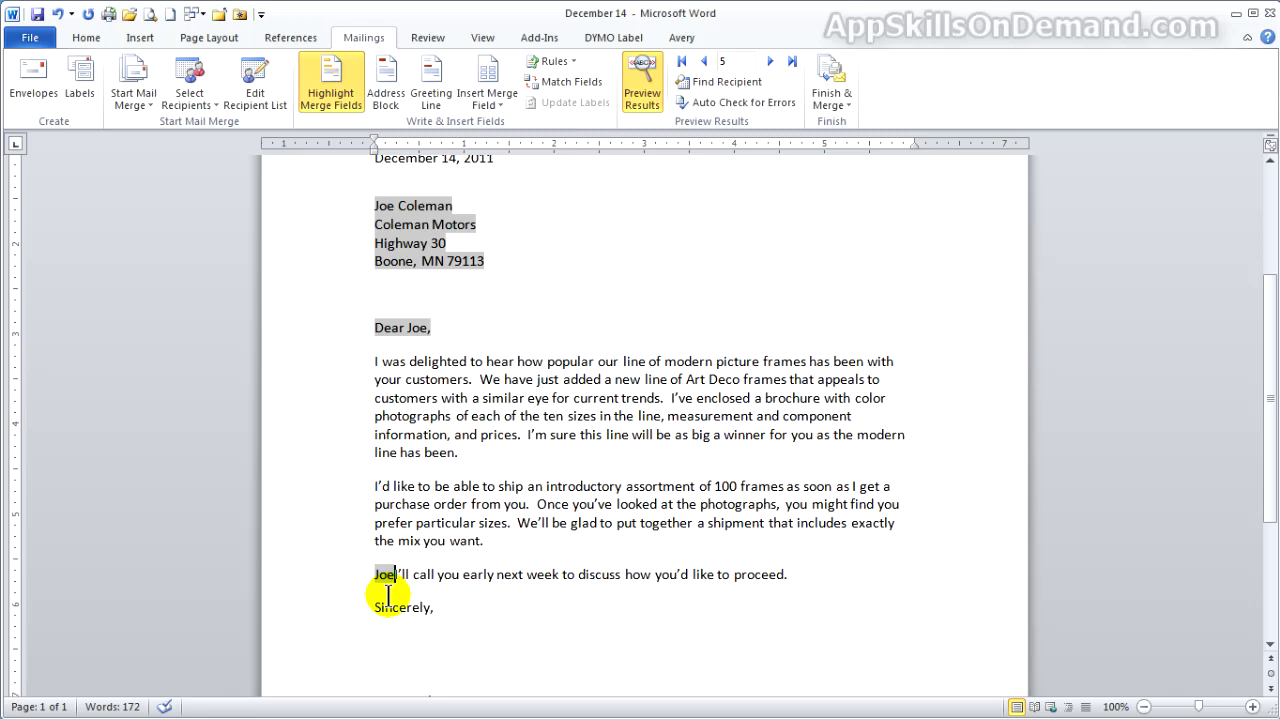
pyautogui.write(',')
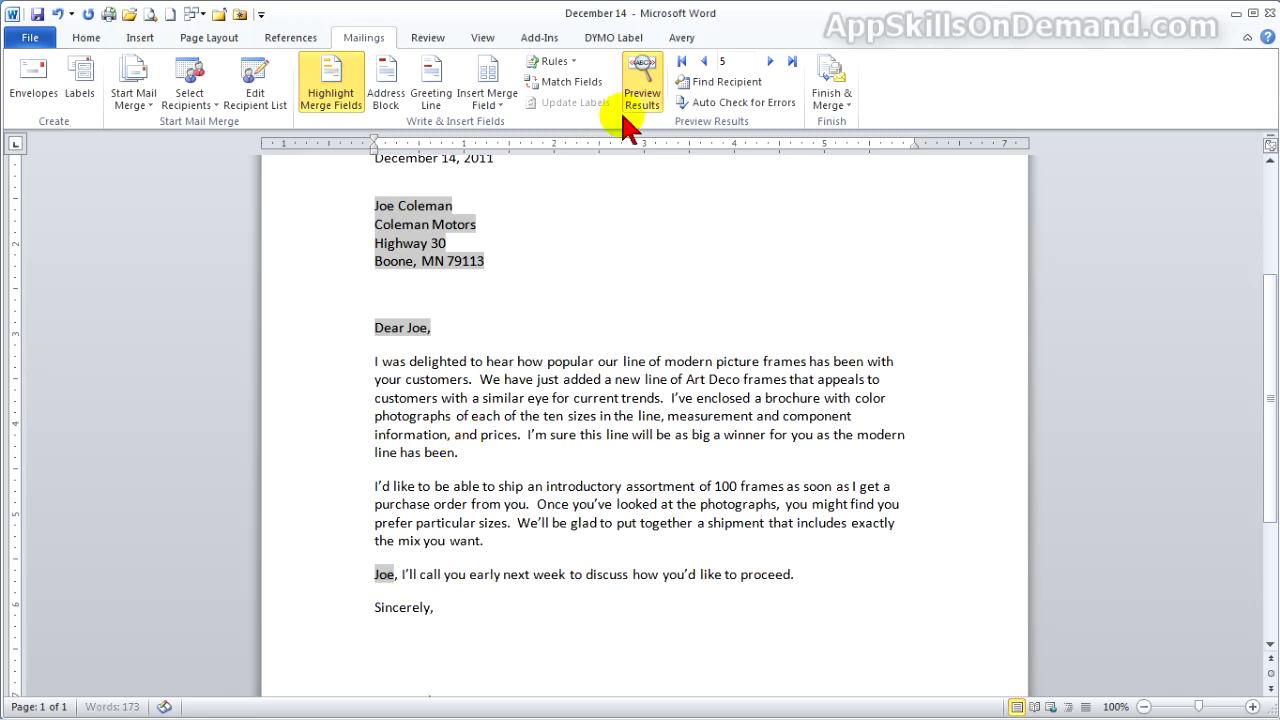
# Review the first-name lines across all five records, then bring up the Finish & Merge choices
pyautogui.click(682, 61)
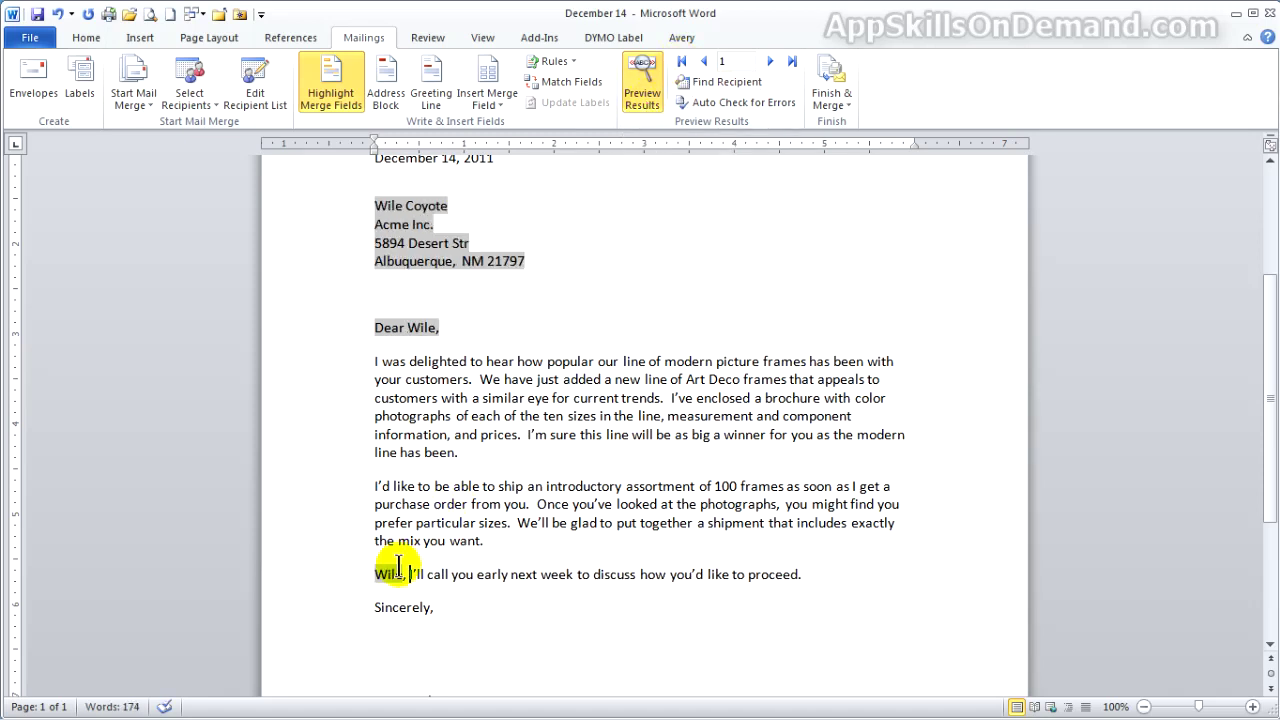
pyautogui.click(792, 62)
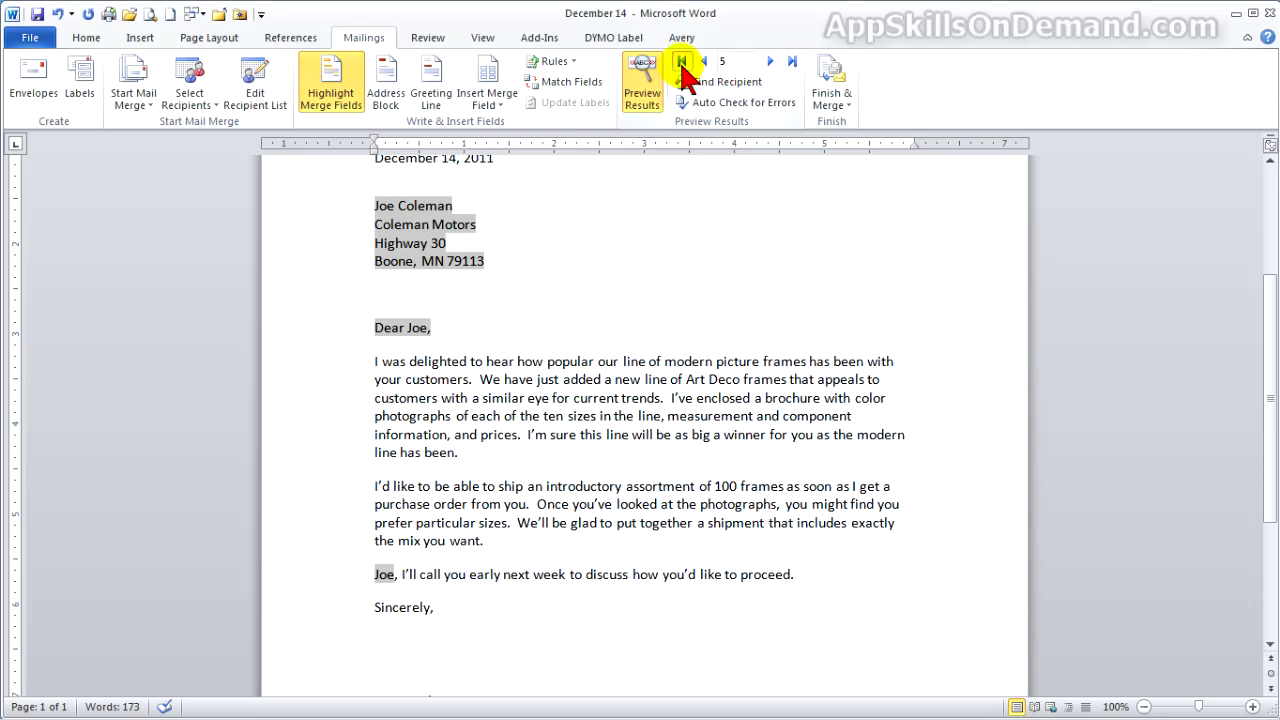
pyautogui.click(681, 62)
pyautogui.click(769, 62)
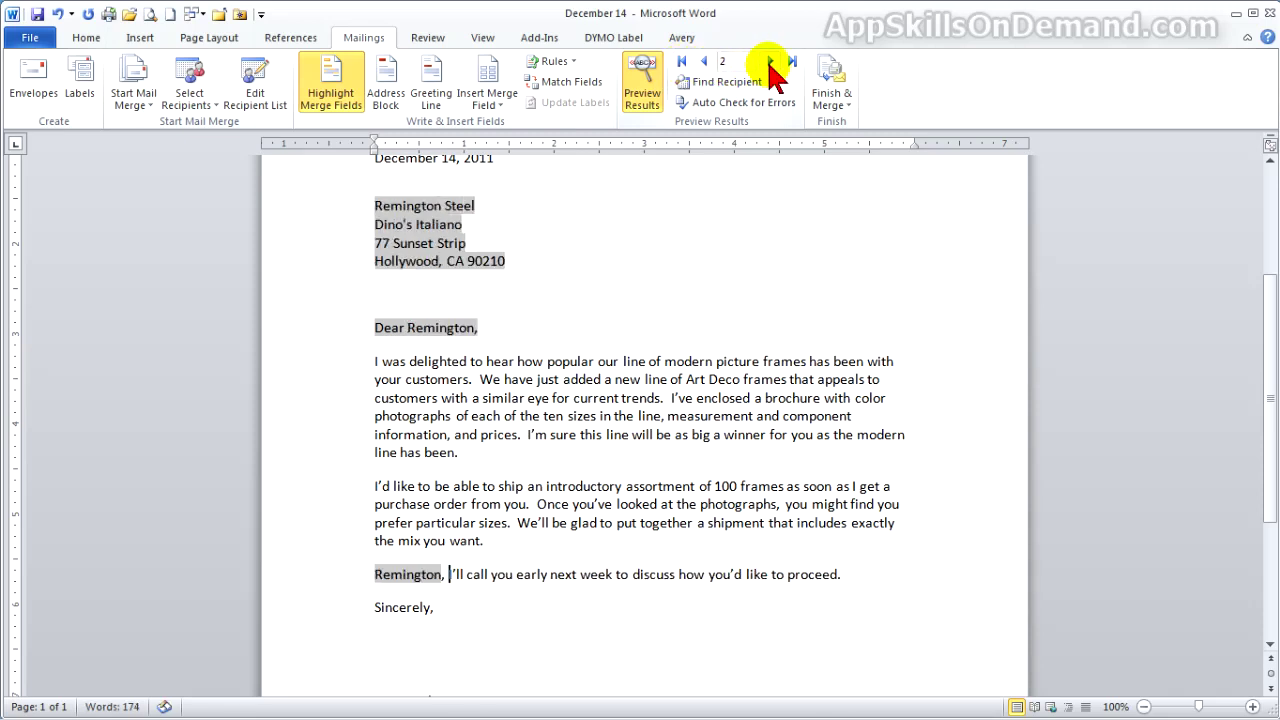
pyautogui.click(770, 62)
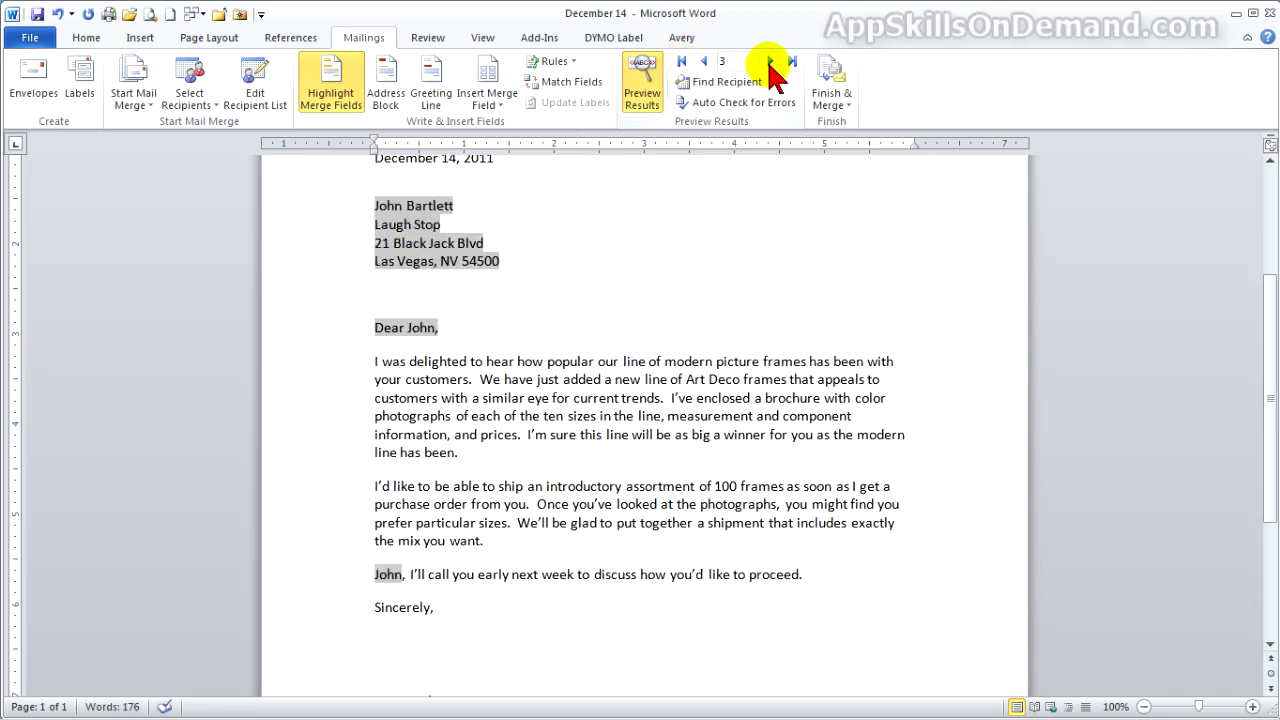
pyautogui.click(770, 62)
pyautogui.click(770, 62)
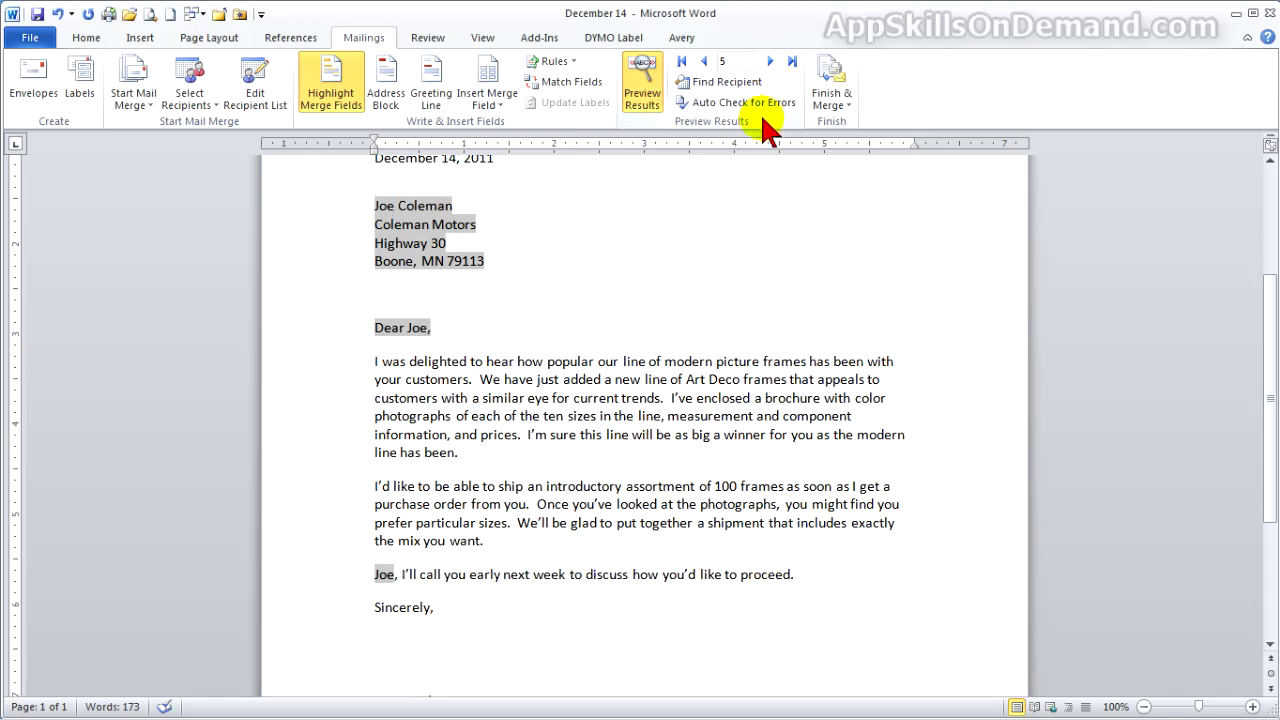
pyautogui.click(852, 110)
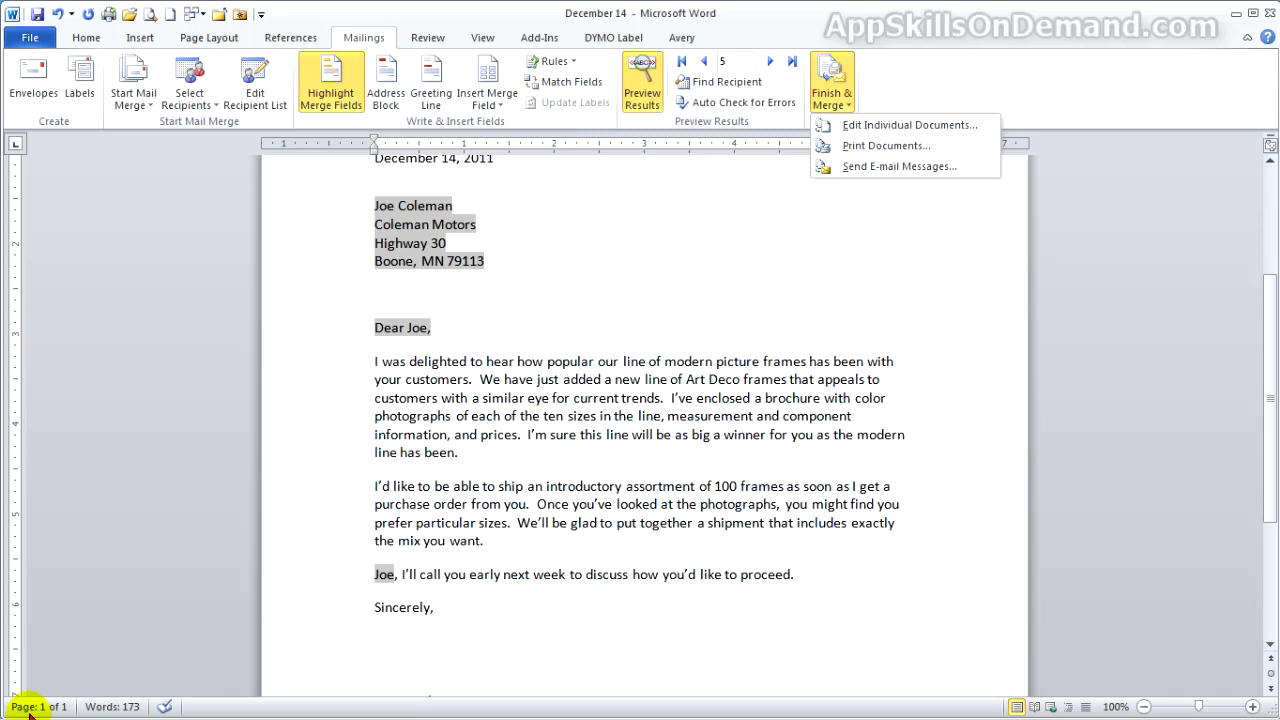
# Merge all records into individual letters in the new Letters1 document
pyautogui.click(884, 134)
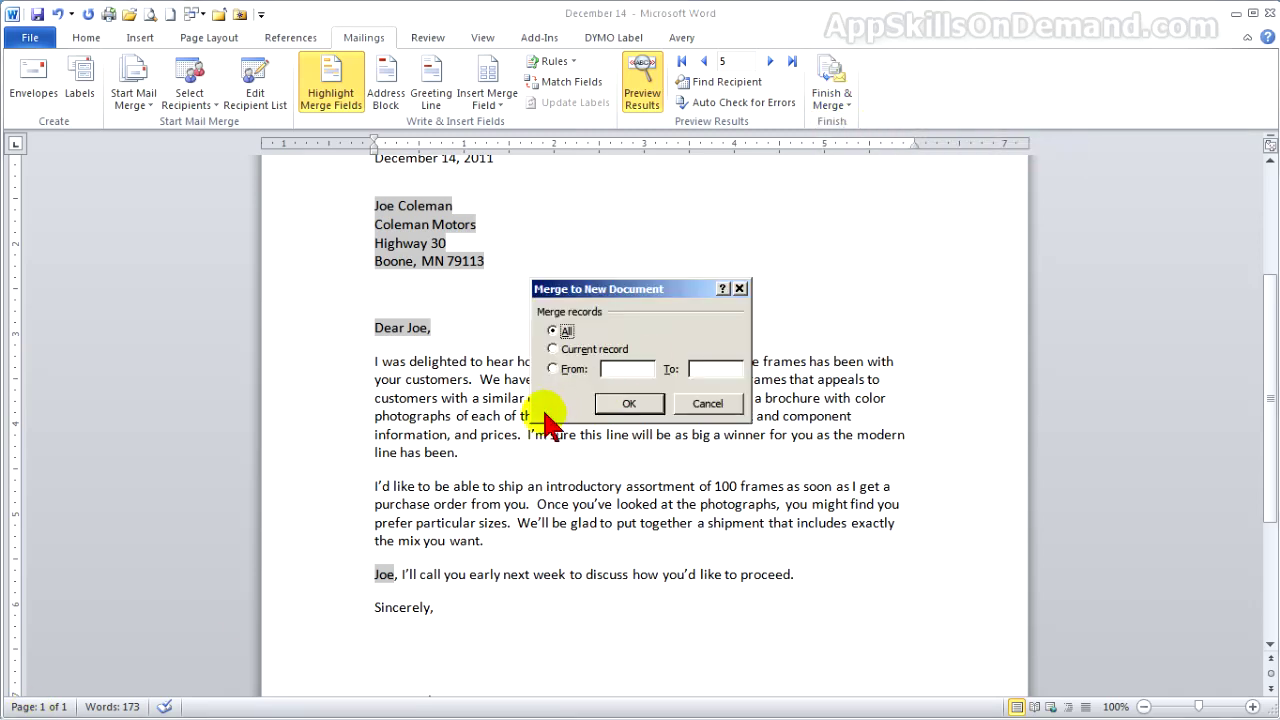
pyautogui.click(627, 404)
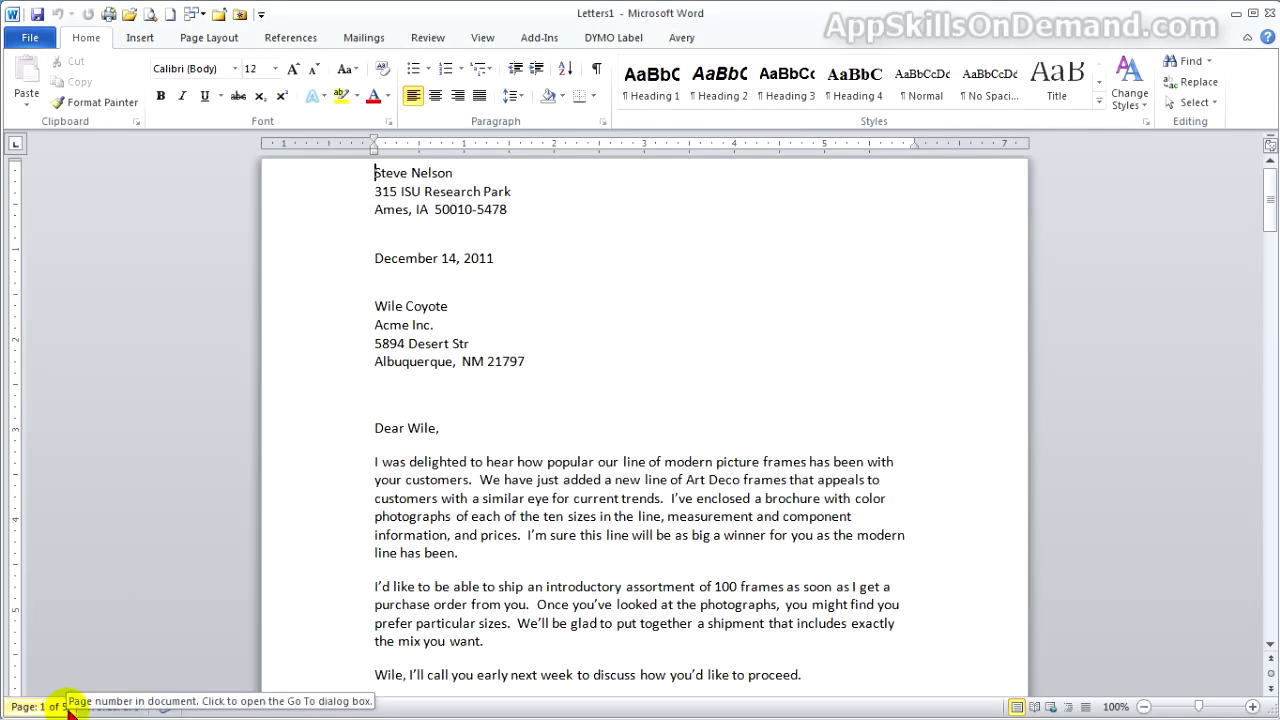
pyautogui.hotkey('ctrl', 'pagedown')
pyautogui.hotkey('ctrl', 'pagedown')
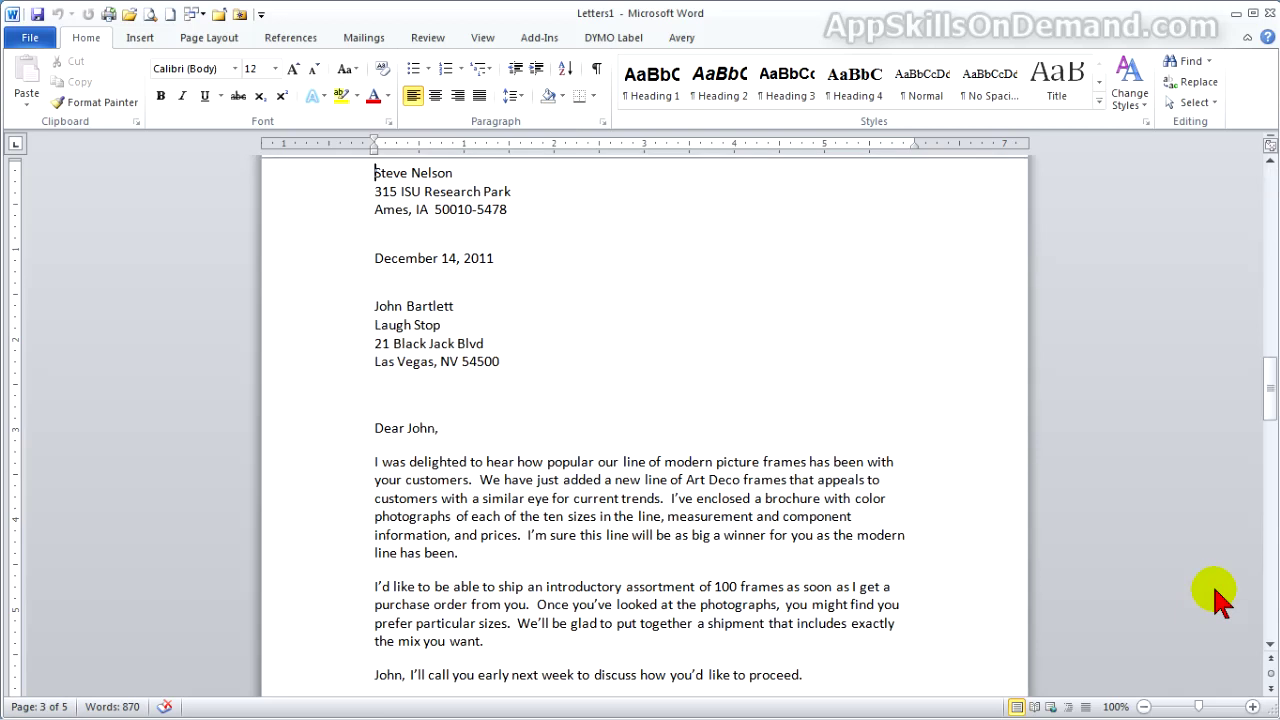
pyautogui.hotkey('ctrl', 'pagedown')
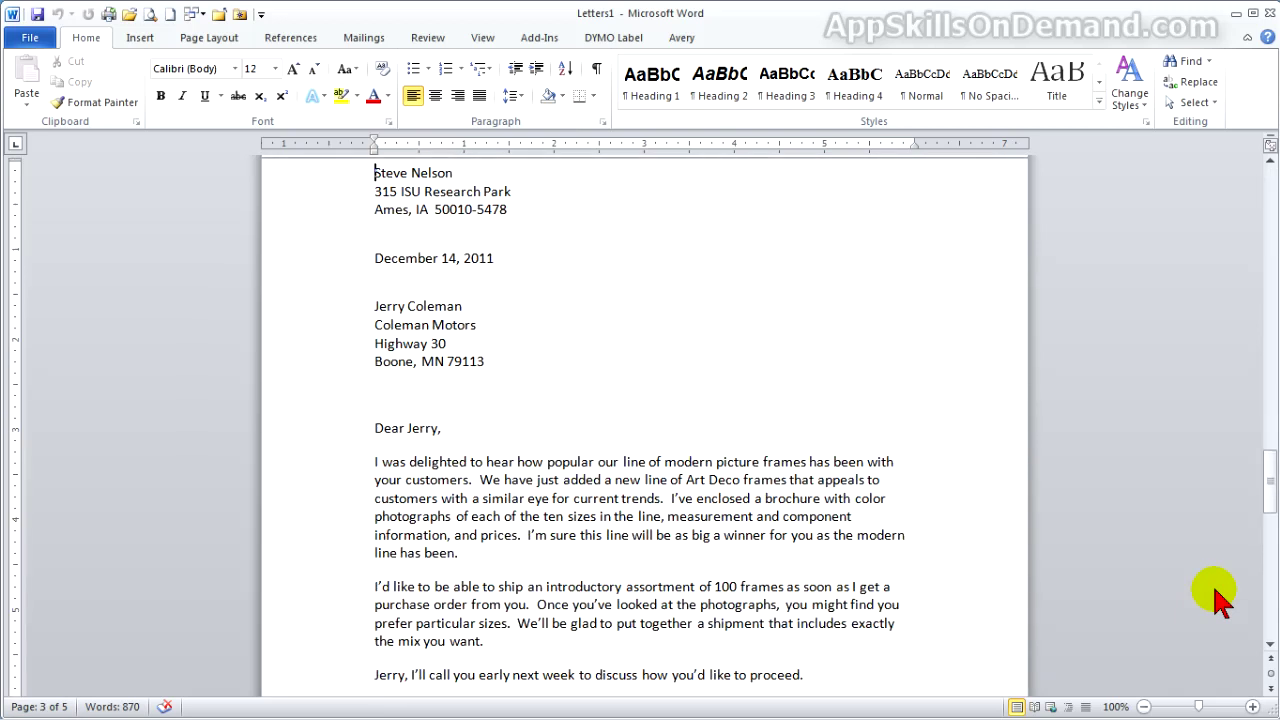
pyautogui.hotkey('ctrl', 'Home')
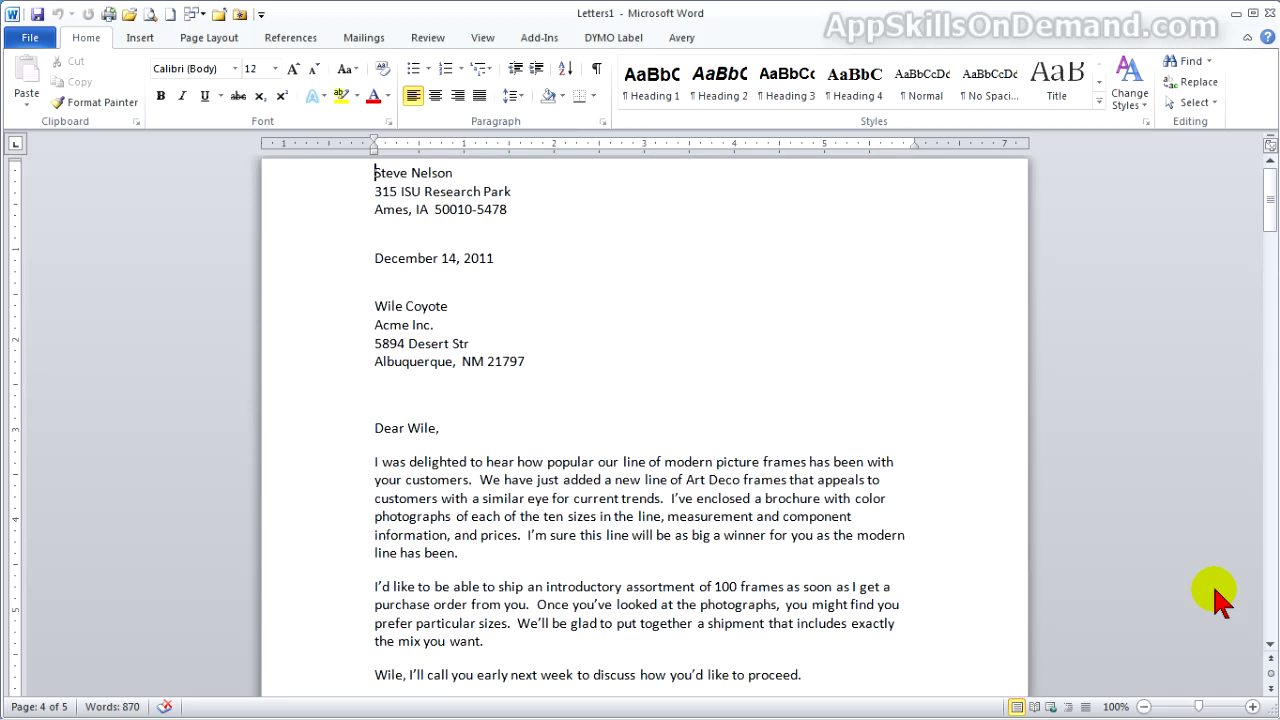